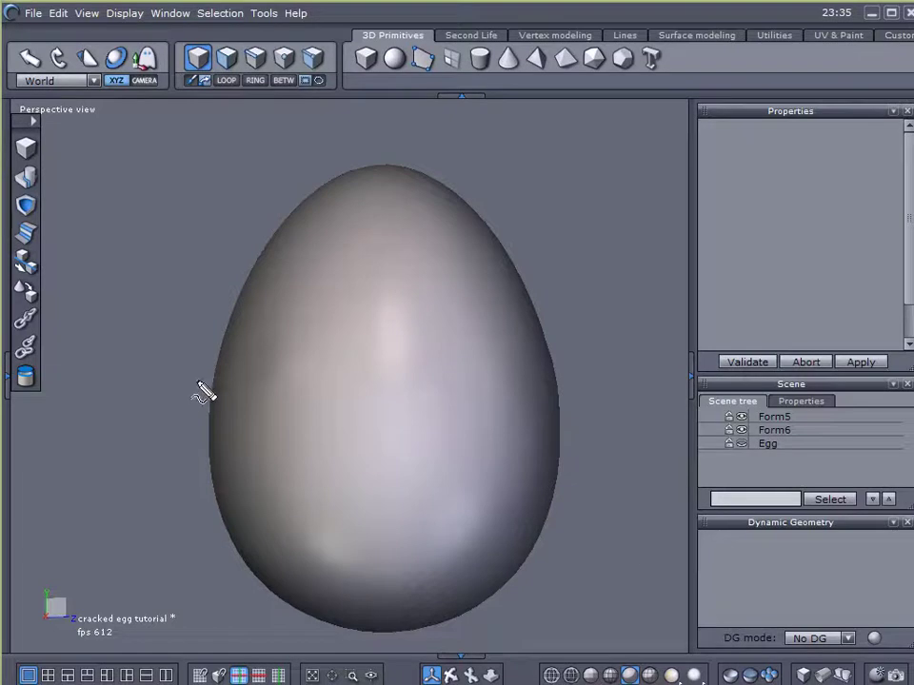
mouse_move(196, 386)
mouse_down()
mouse_move(398, 371)
mouse_move(481, 388)
mouse_move(562, 384)
mouse_up()
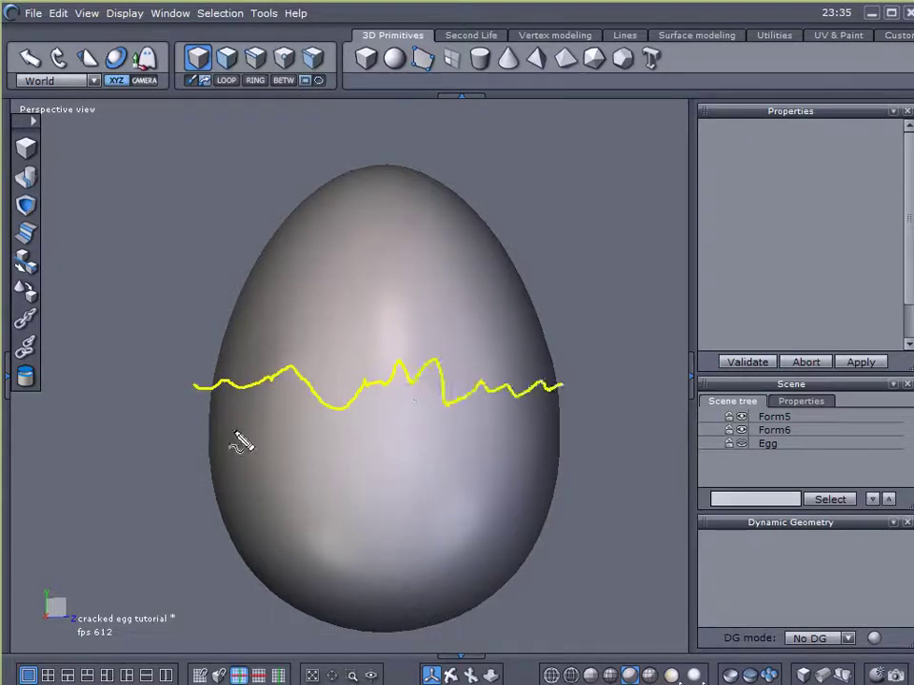
mouse_move(211, 398)
mouse_down()
mouse_move(234, 543)
mouse_move(317, 618)
mouse_move(501, 598)
mouse_move(566, 474)
mouse_move(564, 386)
mouse_up()
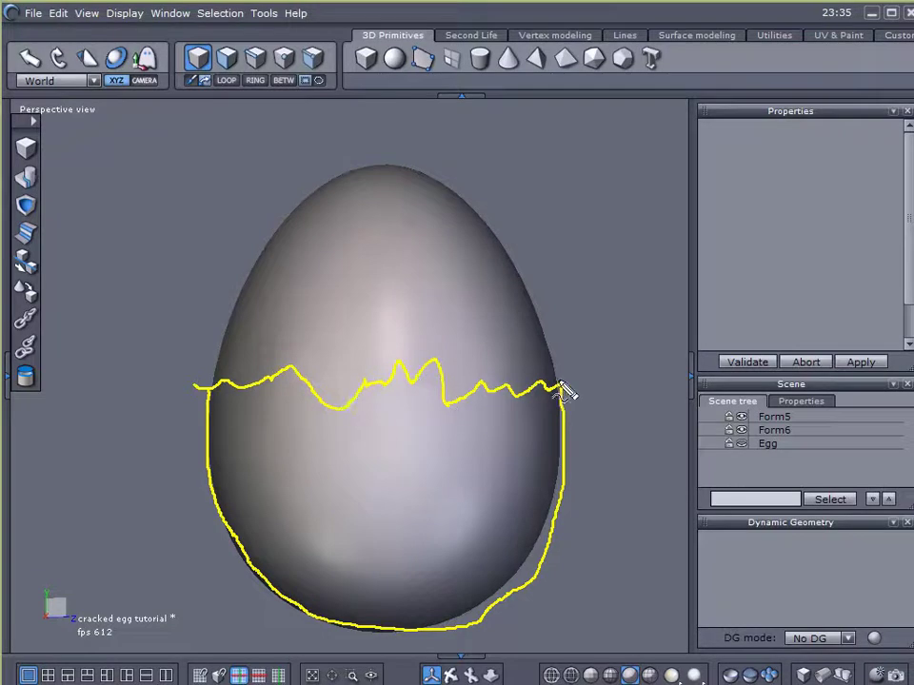
mouse_move(565, 389)
mouse_down()
mouse_move(473, 212)
mouse_move(326, 194)
mouse_move(238, 330)
mouse_move(239, 370)
mouse_move(296, 357)
mouse_move(338, 388)
mouse_move(375, 367)
mouse_move(448, 347)
mouse_move(471, 384)
mouse_move(563, 385)
mouse_up()
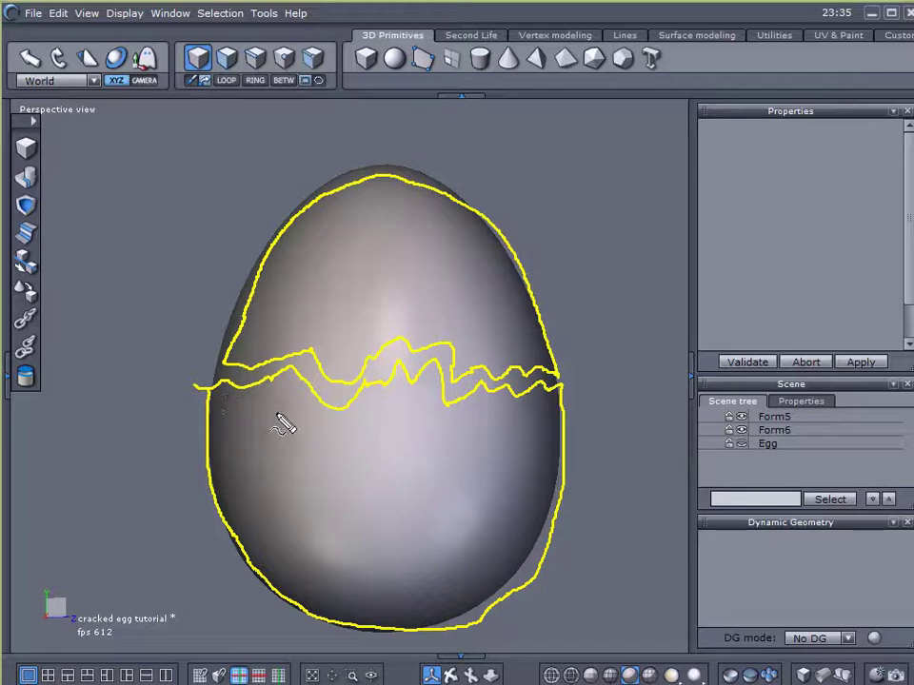
key(Escape)
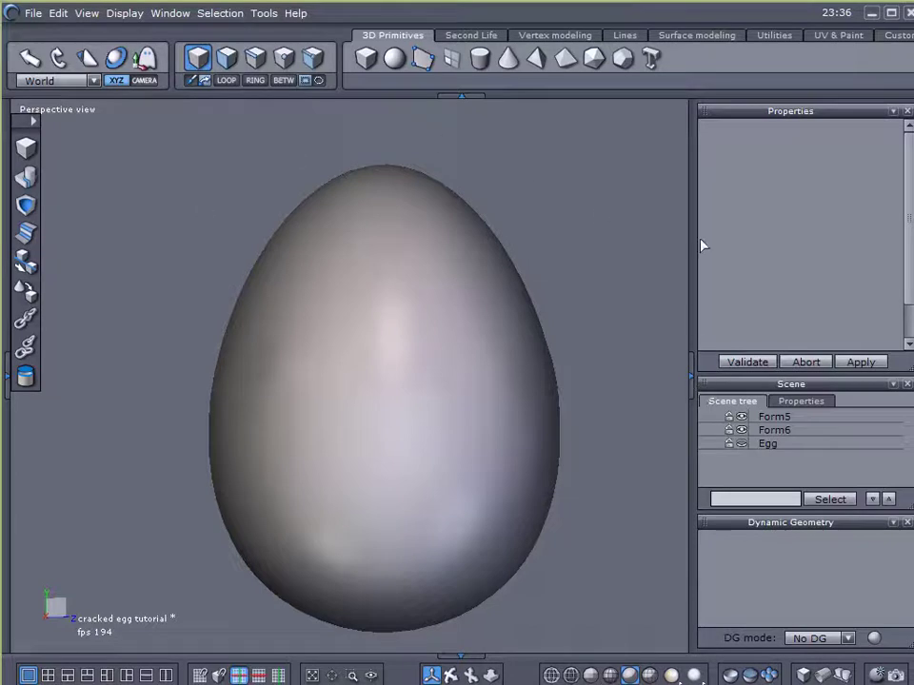
- Raise the upper cracked half of the egg to a Y position of about 135.7, leaving the display smooth-shaded without wireframe
click(647, 675)
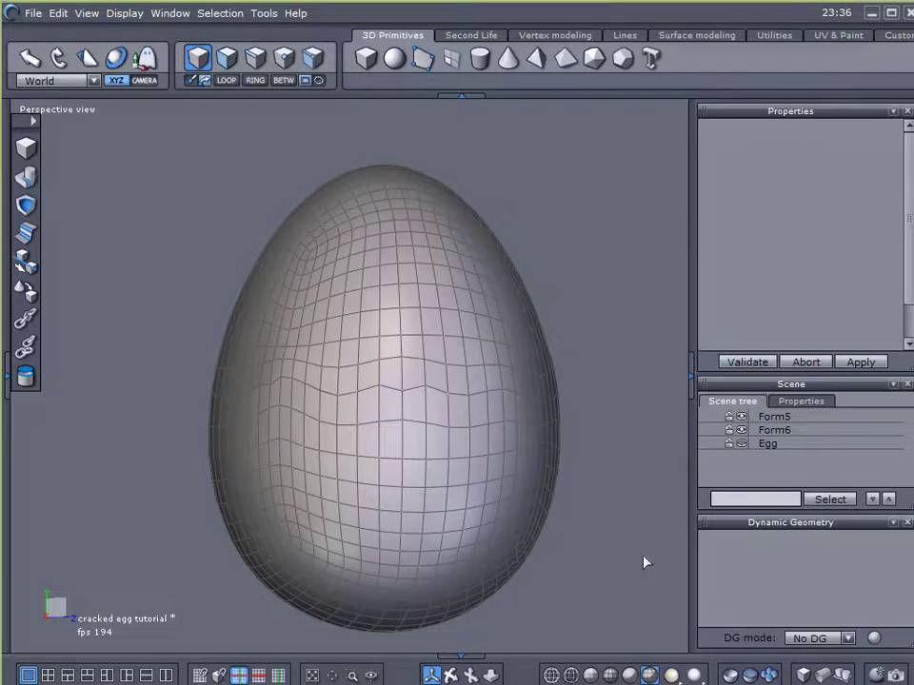
click(630, 675)
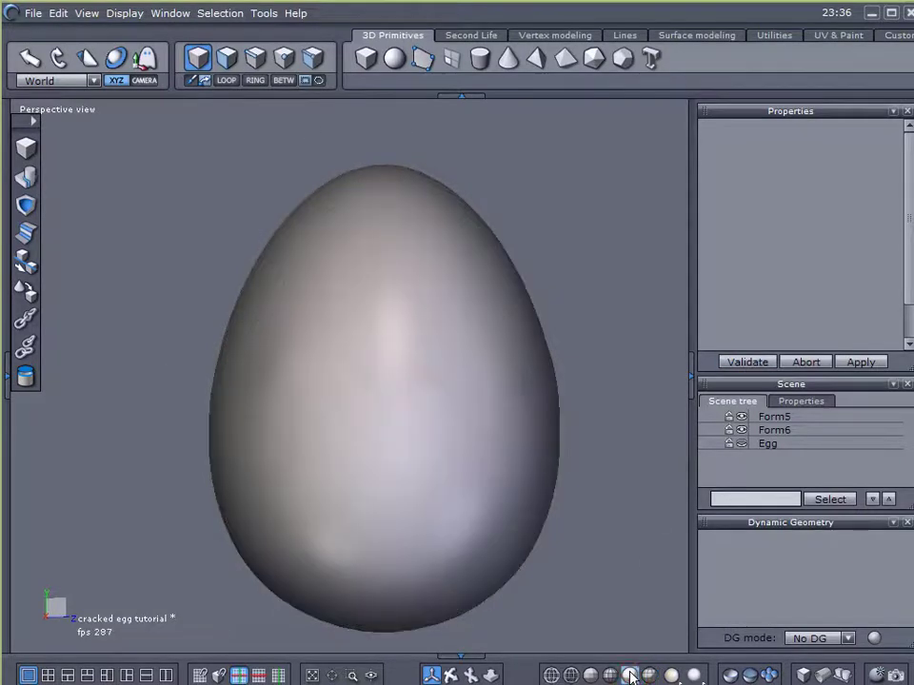
click(428, 250)
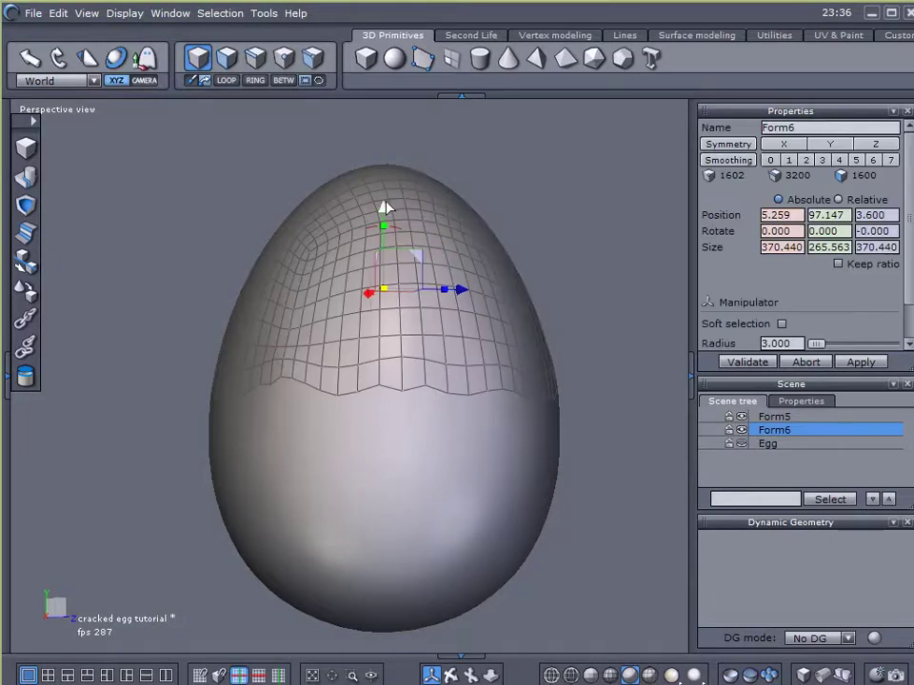
drag(386, 208, 385, 172)
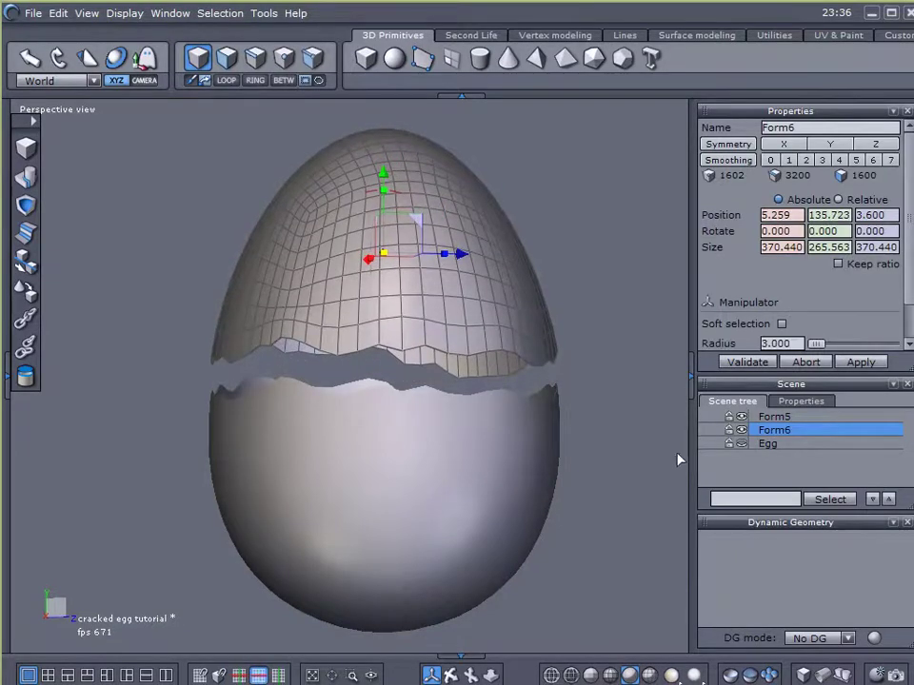
- Select the lower cracked half and examine the jagged edges of both halves up close
click(729, 472)
click(587, 470)
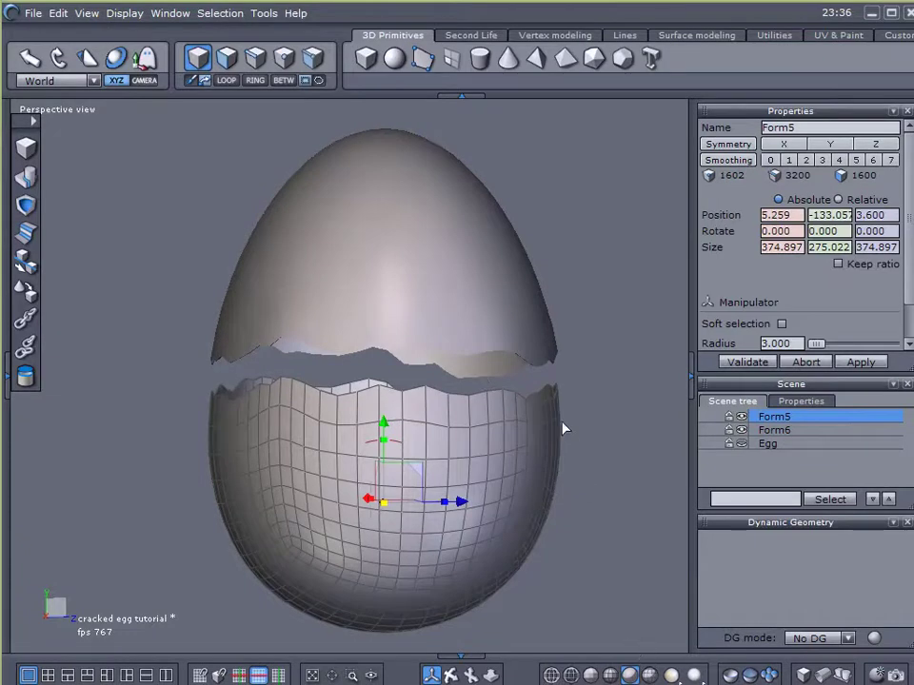
right_drag(290, 448, 600, 355)
scroll(509, 324, up, 5)
scroll(507, 324, up, 1)
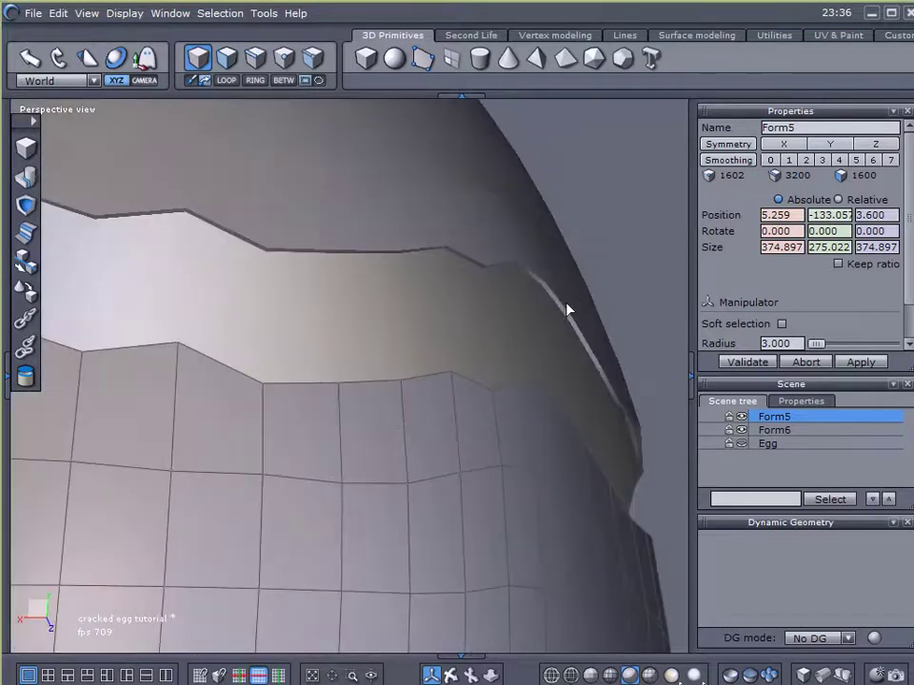
scroll(567, 328, down, 5)
right_drag(564, 379, 545, 498)
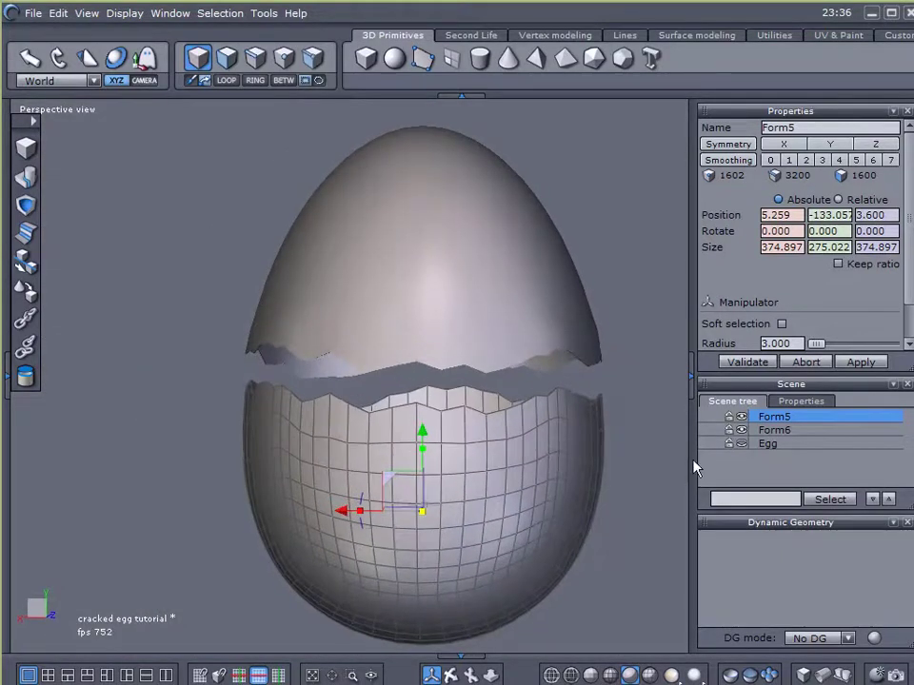
- Delete both cracked egg halves, Form5 and Form6, from the scene
key(Delete)
click(752, 419)
key(Delete)
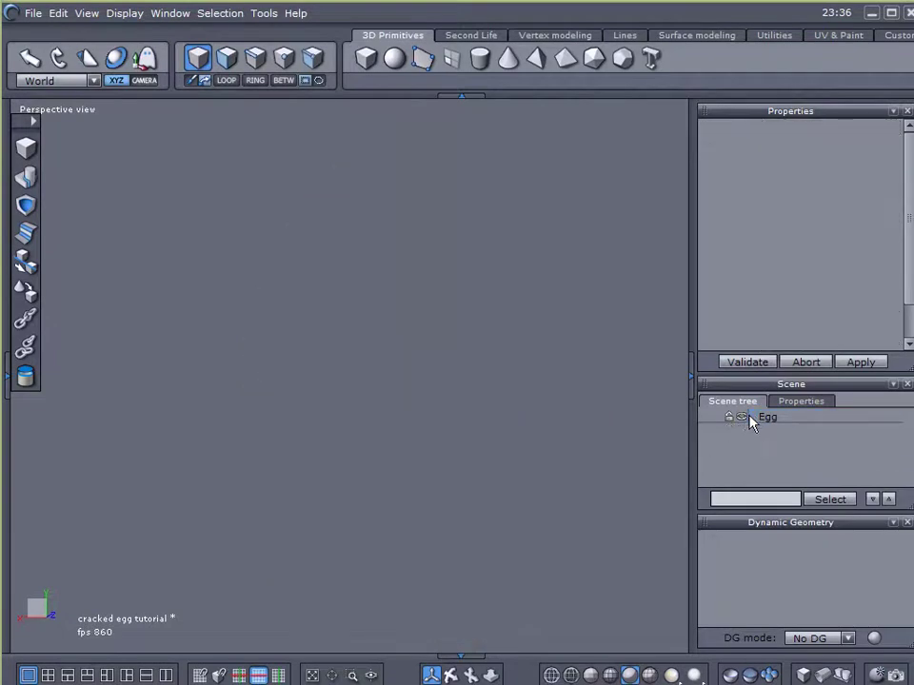
- Unhide the original Egg object, select it, and switch to edge selection
click(740, 417)
click(664, 415)
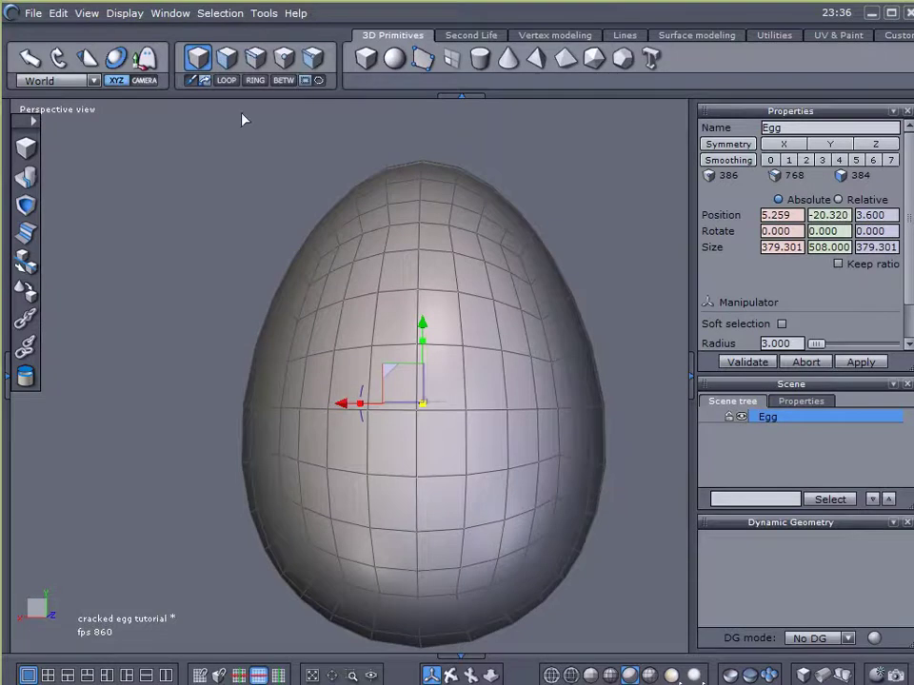
click(254, 58)
middle_drag(618, 182, 561, 174)
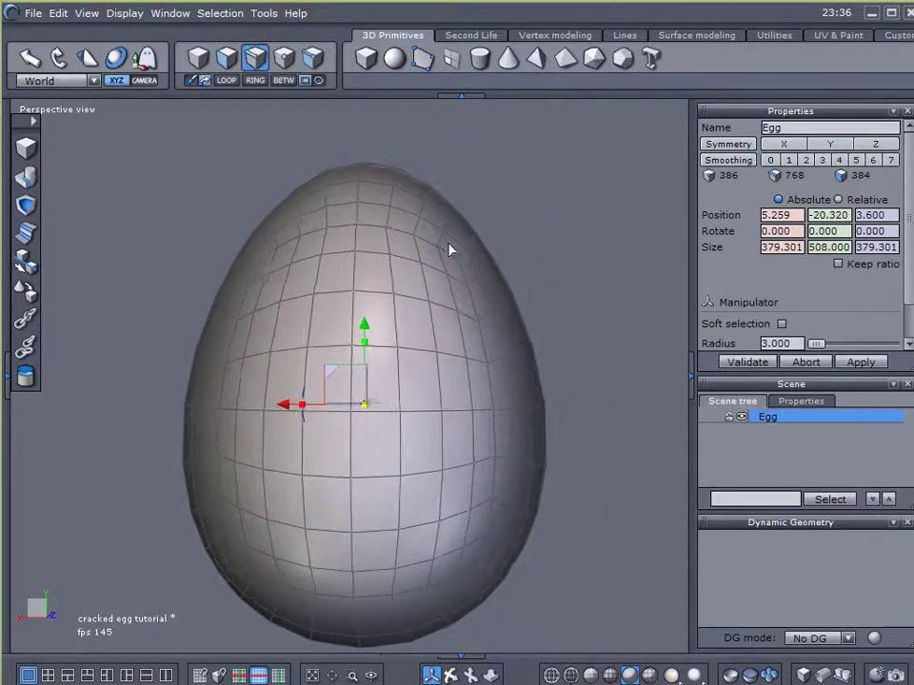
middle_drag(400, 267, 389, 221)
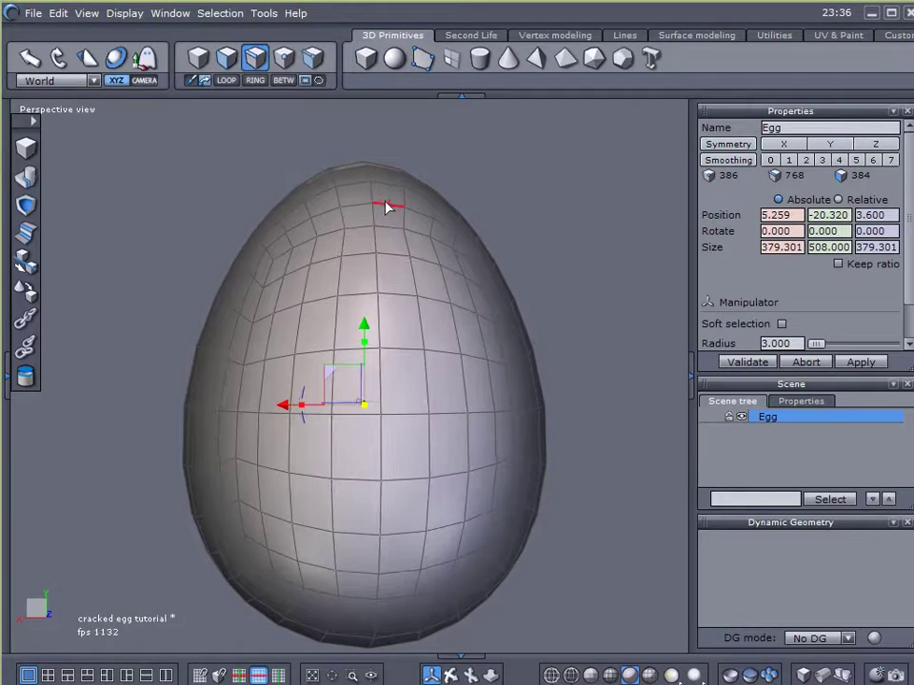
click(385, 207)
shift+click(383, 226)
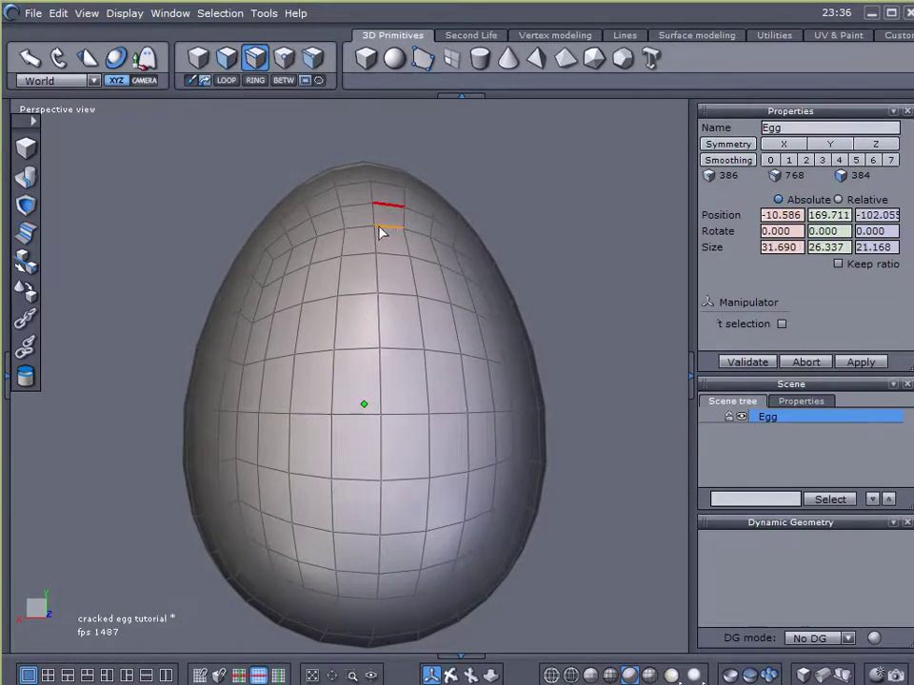
click(229, 82)
click(267, 178)
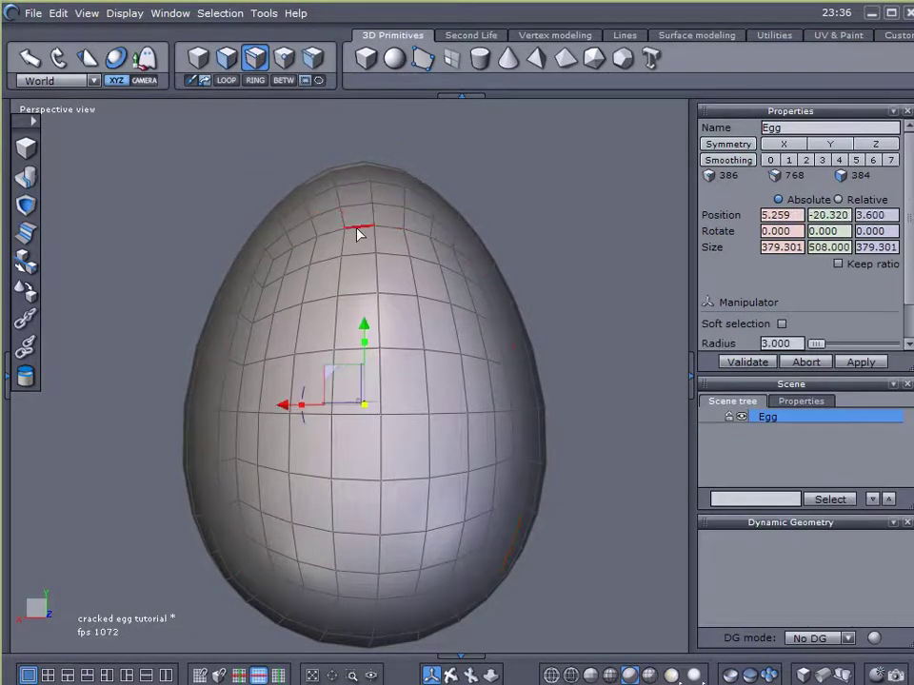
- Select an edge loop around the upper part of the egg and convert it to a face selection
click(358, 229)
shift+click(359, 253)
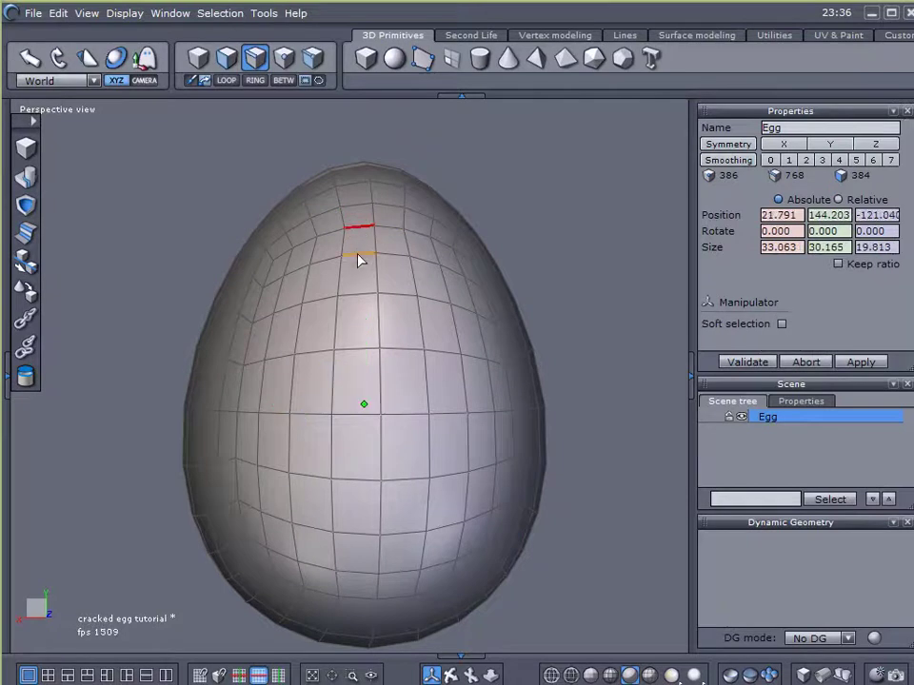
click(230, 84)
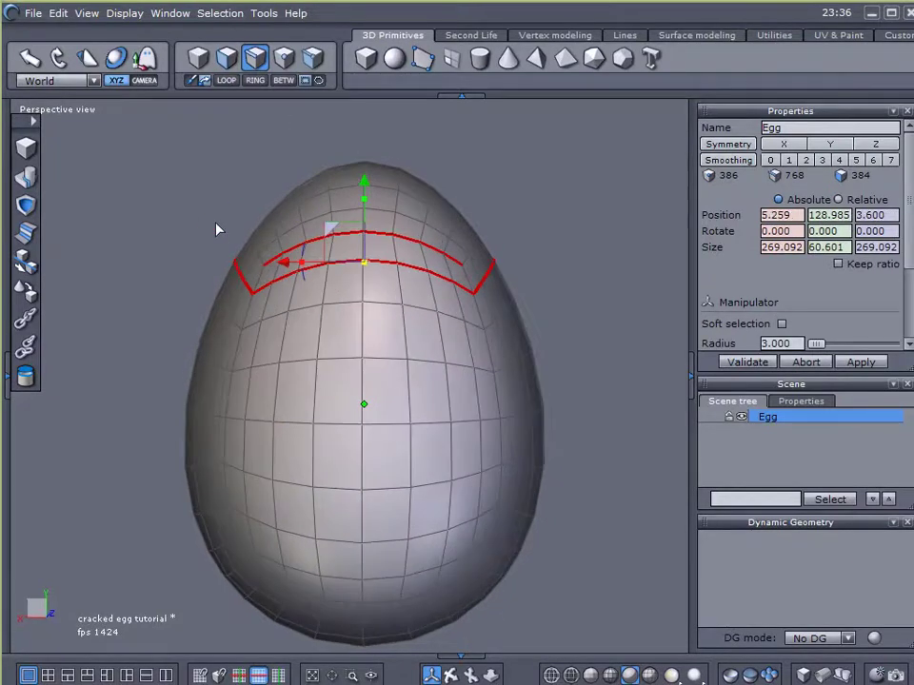
click(224, 84)
key(F2)
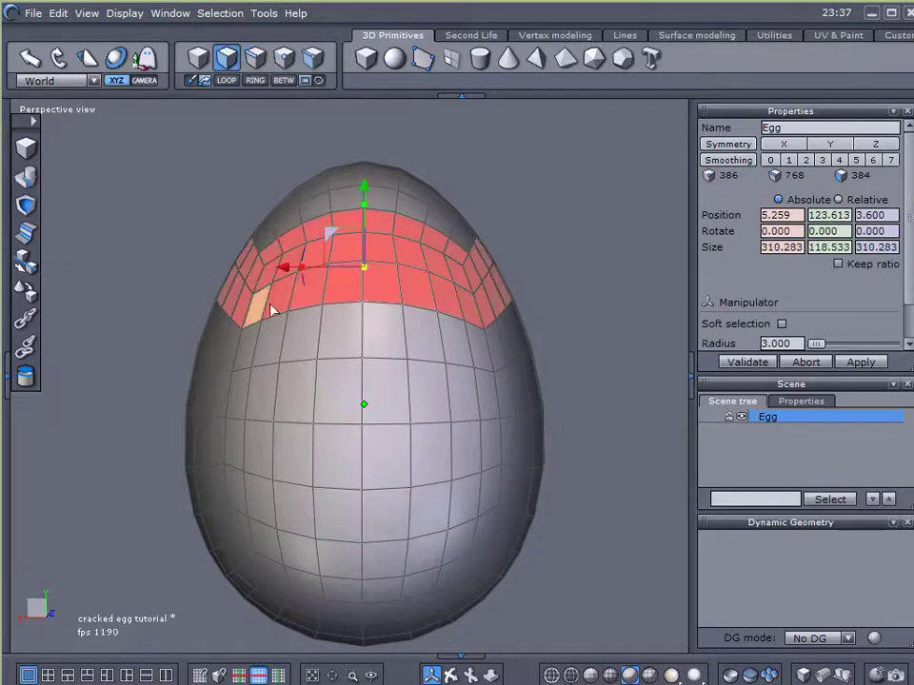
- Grow the face selection down to the egg's middle and add the remaining cap faces to cover the whole upper half
alt+drag(152, 284, 119, 286)
key(ctrl)
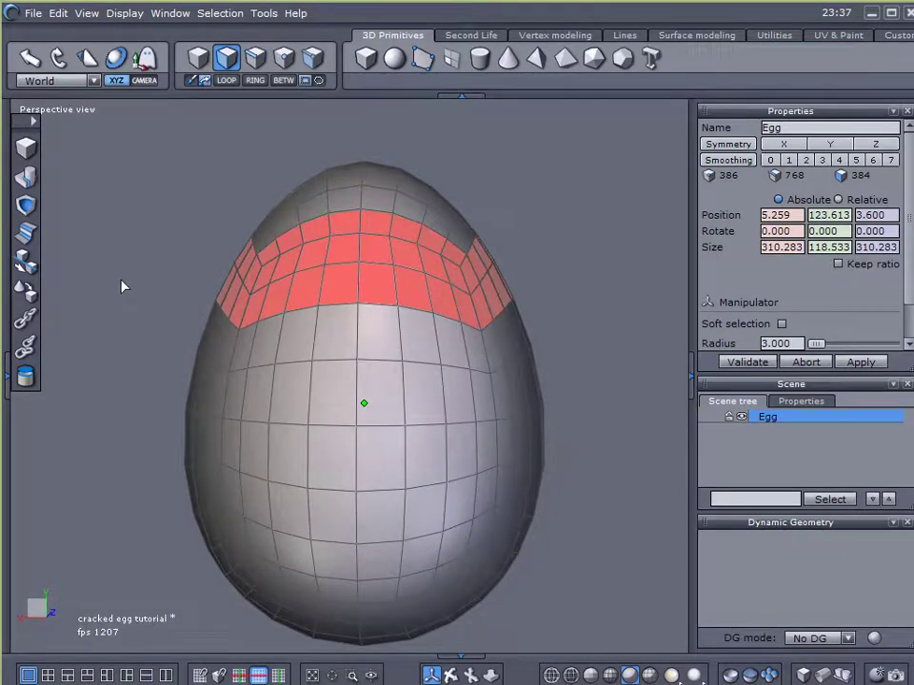
key(Page_Up)
key(Page_Up)
key(space)
alt+drag(478, 214, 500, 438)
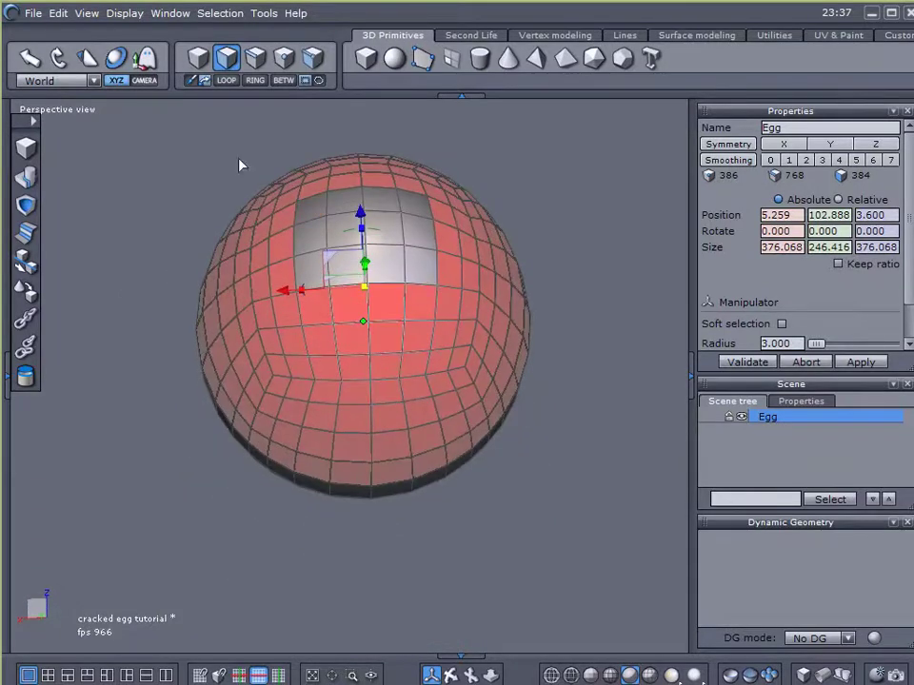
right_drag(188, 132, 439, 225)
click(544, 335)
middle_drag(590, 261, 588, 238)
- Separate the selected upper faces into their own object and raise it to a Y position of about 125.95
click(556, 36)
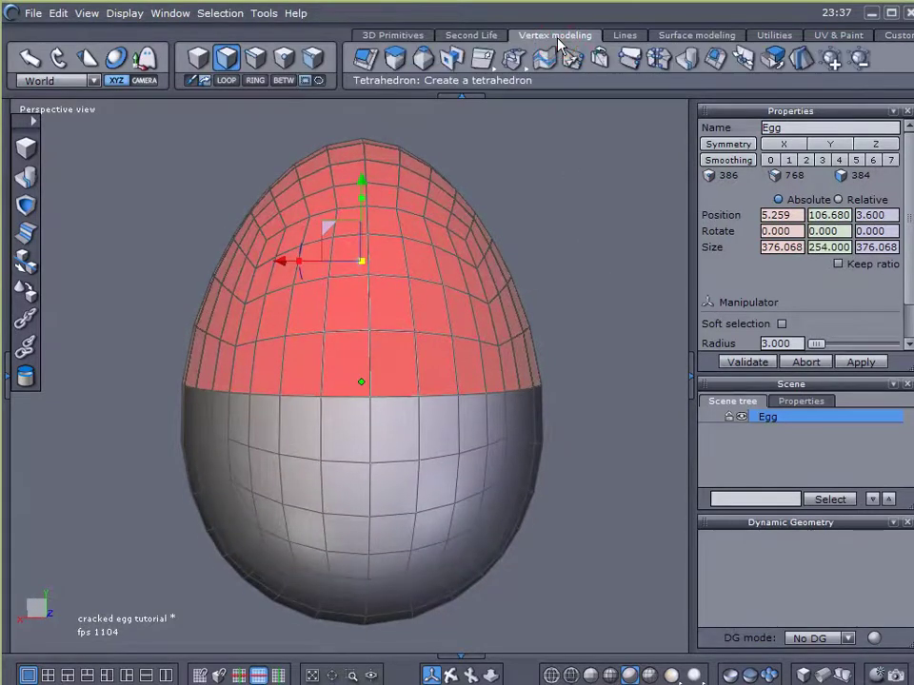
click(572, 57)
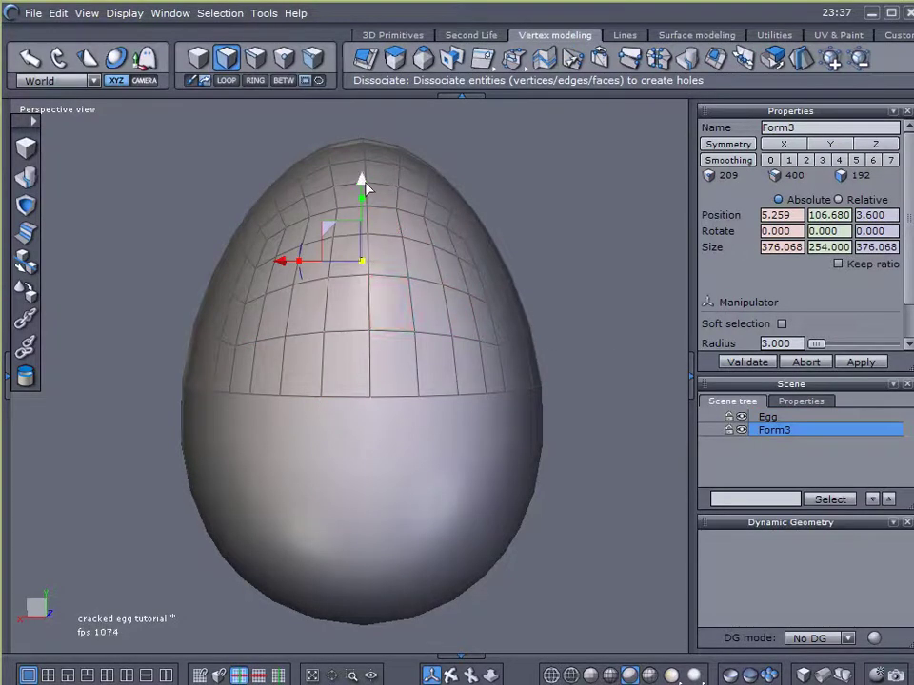
drag(363, 181, 367, 157)
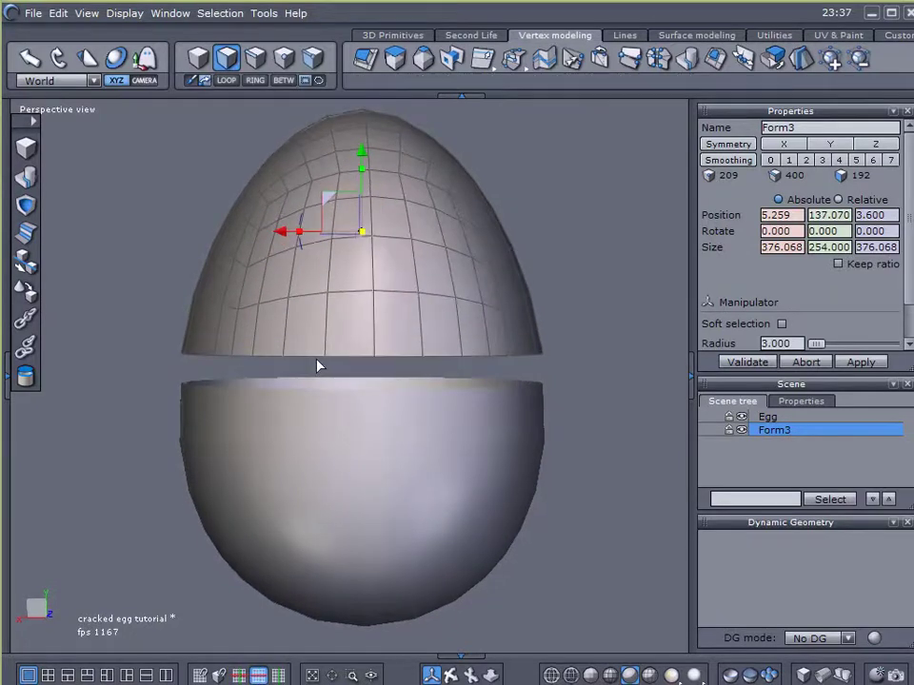
drag(362, 149, 364, 165)
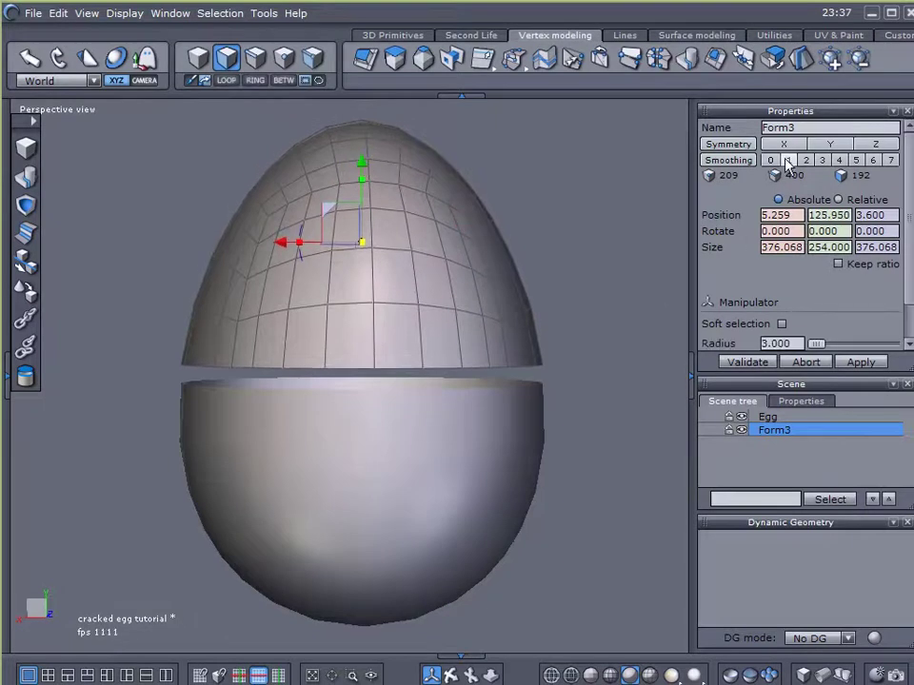
- Apply level 1 smoothing to both egg halves and collapse the dynamic geometry of each
click(790, 160)
click(755, 419)
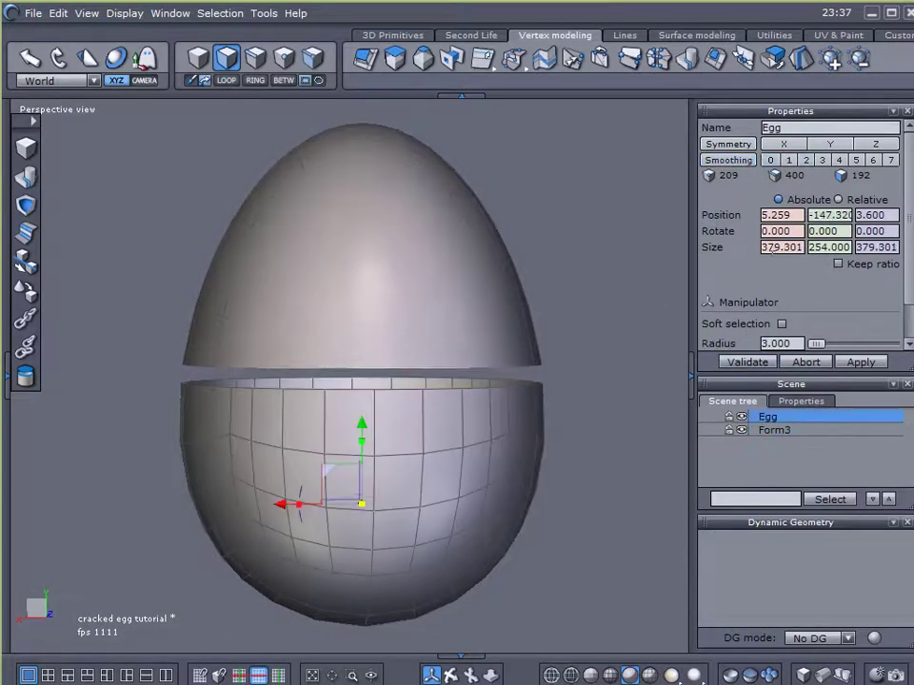
click(790, 159)
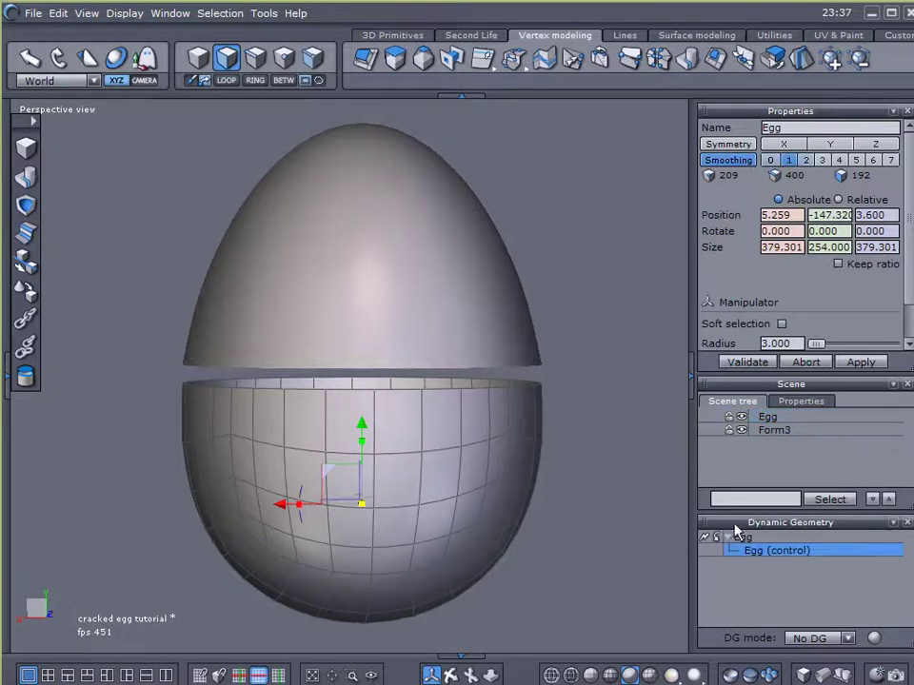
click(705, 537)
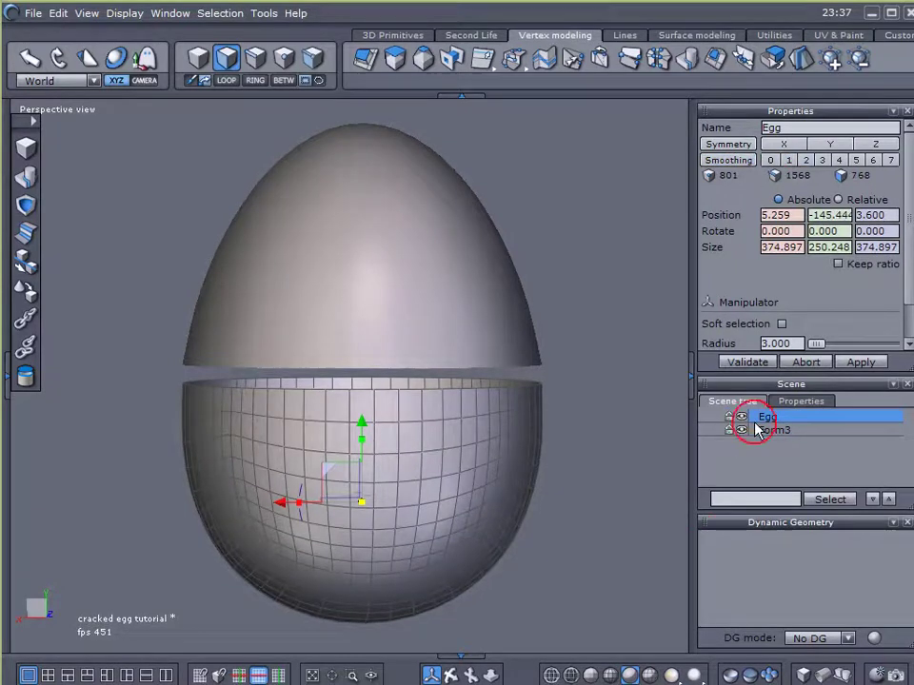
click(753, 430)
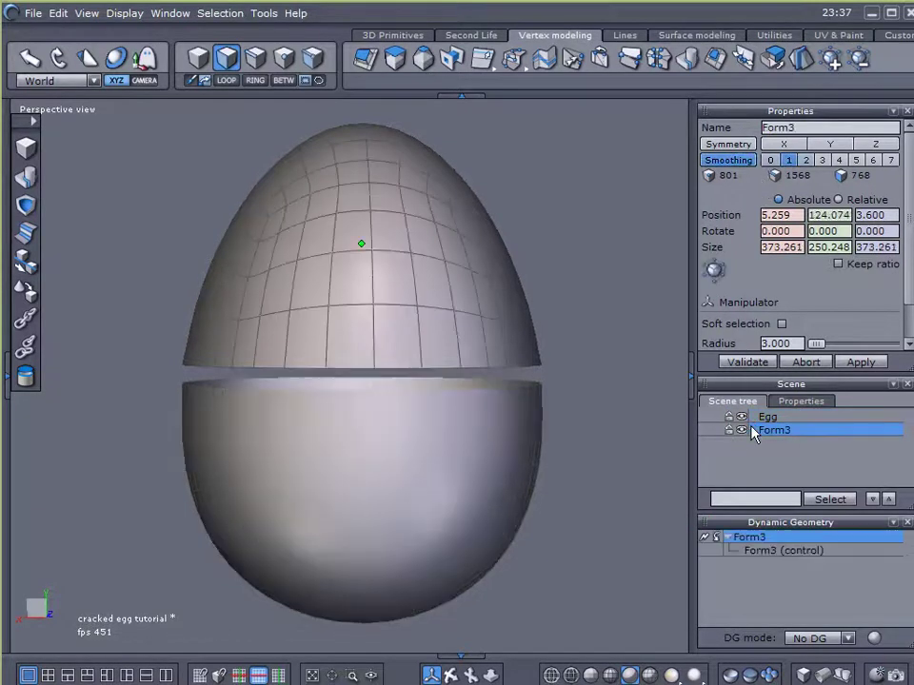
click(707, 541)
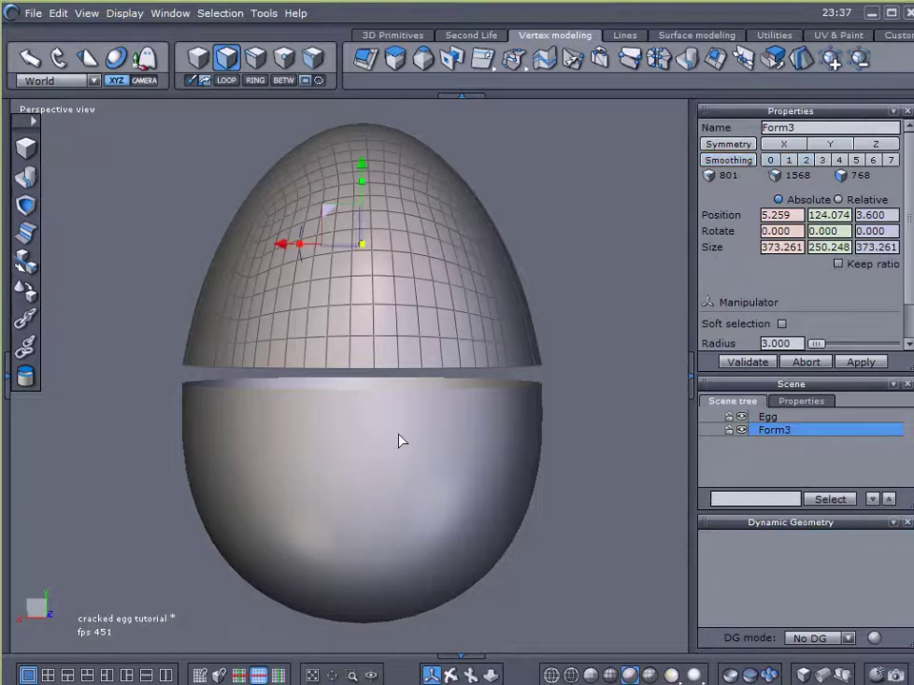
- Display the wireframe over the shaded egg halves and switch to point selection on the upper half's rim
scroll(401, 441, up, 3)
click(649, 675)
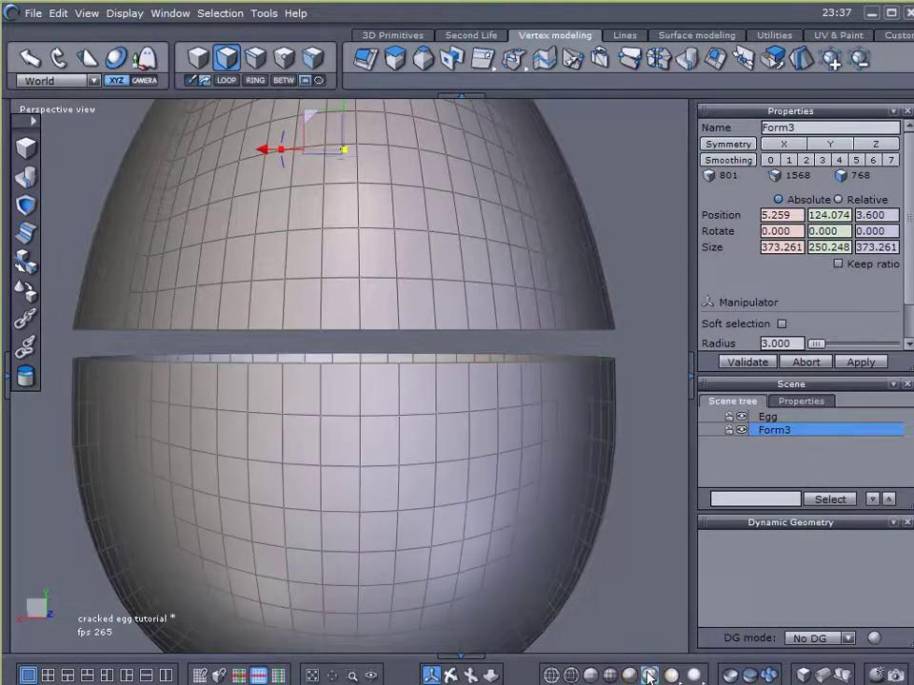
click(284, 61)
scroll(389, 398, up, 5)
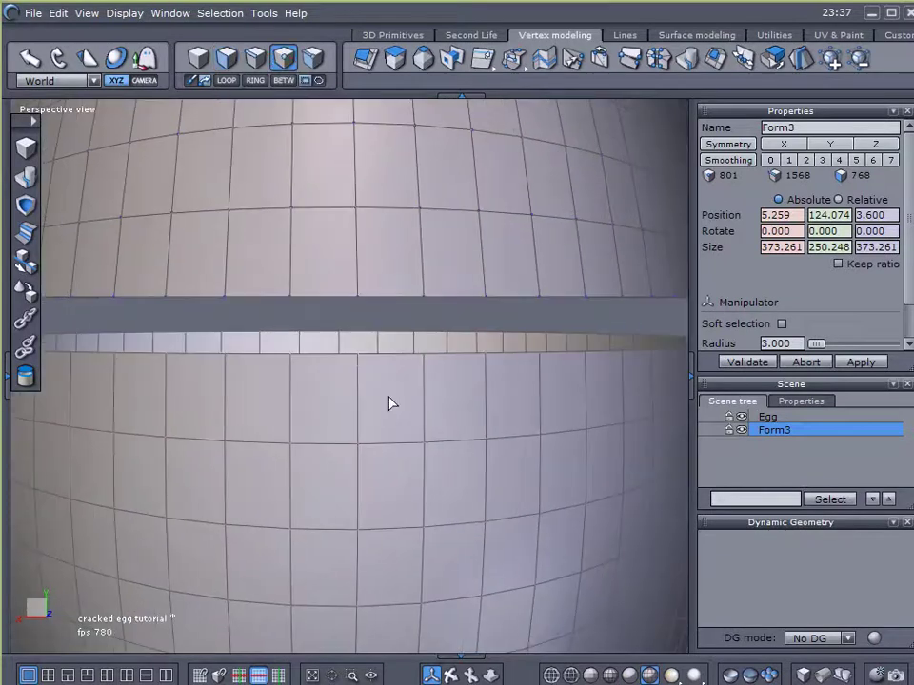
middle_drag(388, 397, 388, 408)
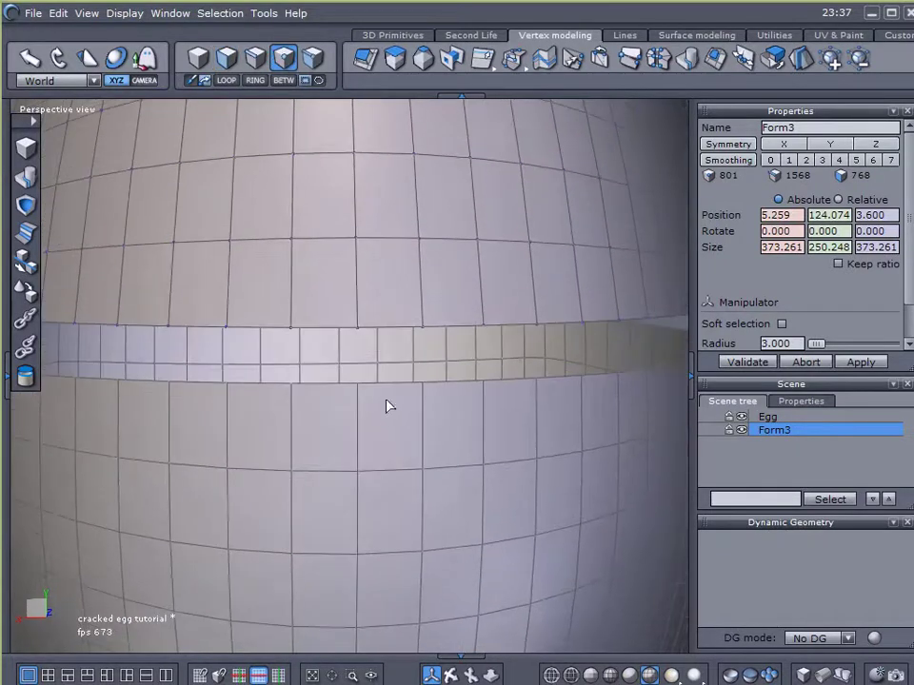
click(357, 329)
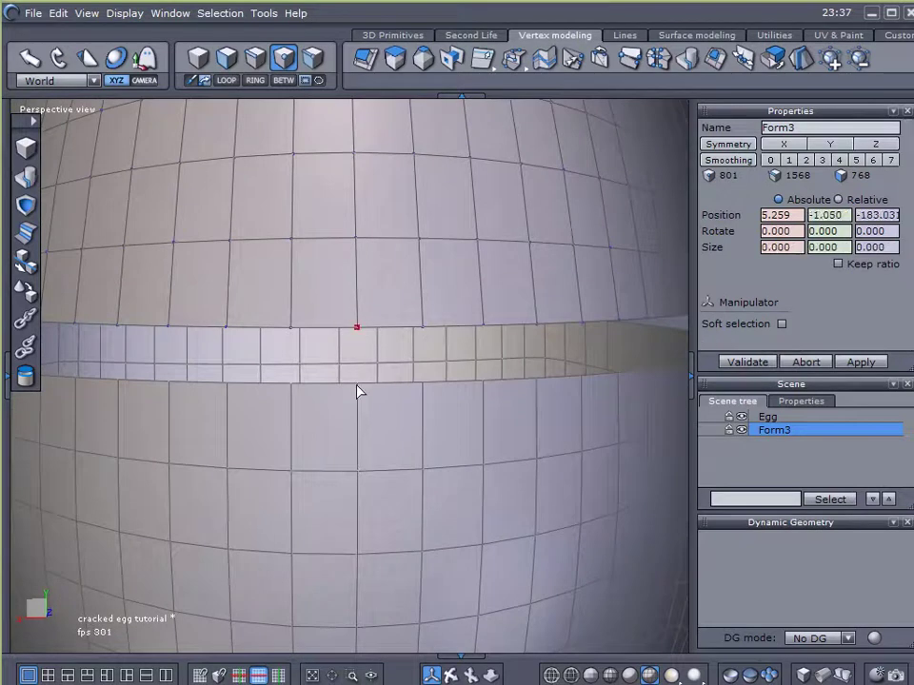
click(670, 329)
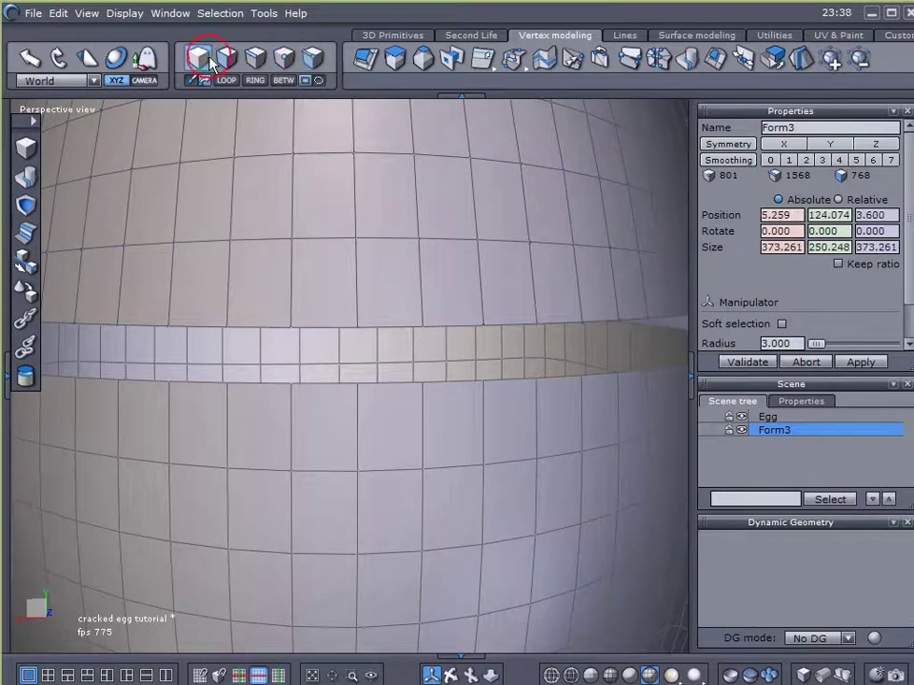
- Select both egg halves and combine them into one group, ready for point editing
key(ctrl+a)
click(29, 313)
click(26, 318)
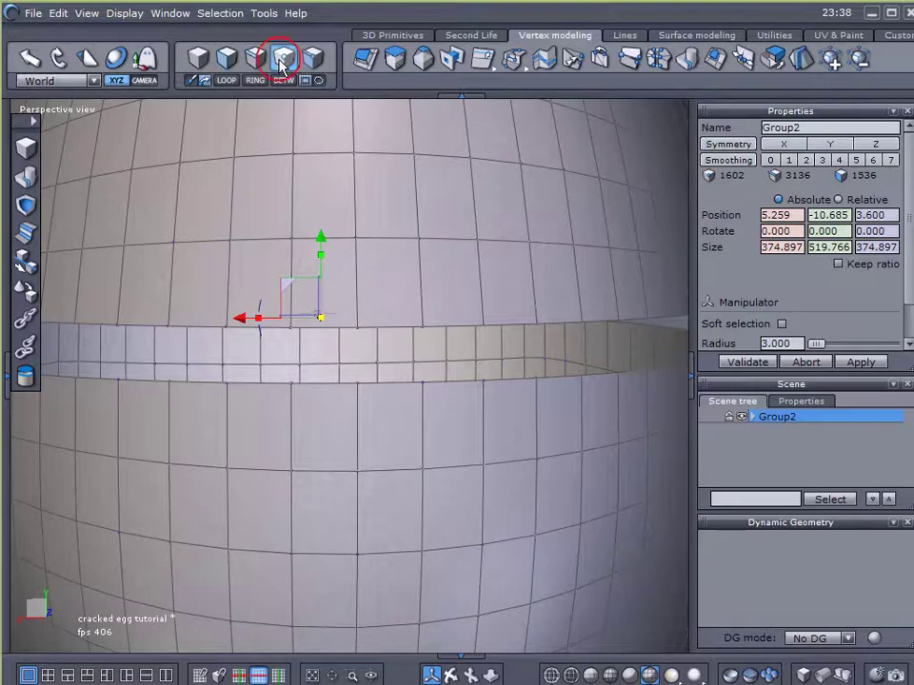
- Select the facing rim points at the front of both halves and enable soft selection with a radius of about 50.858
click(423, 330)
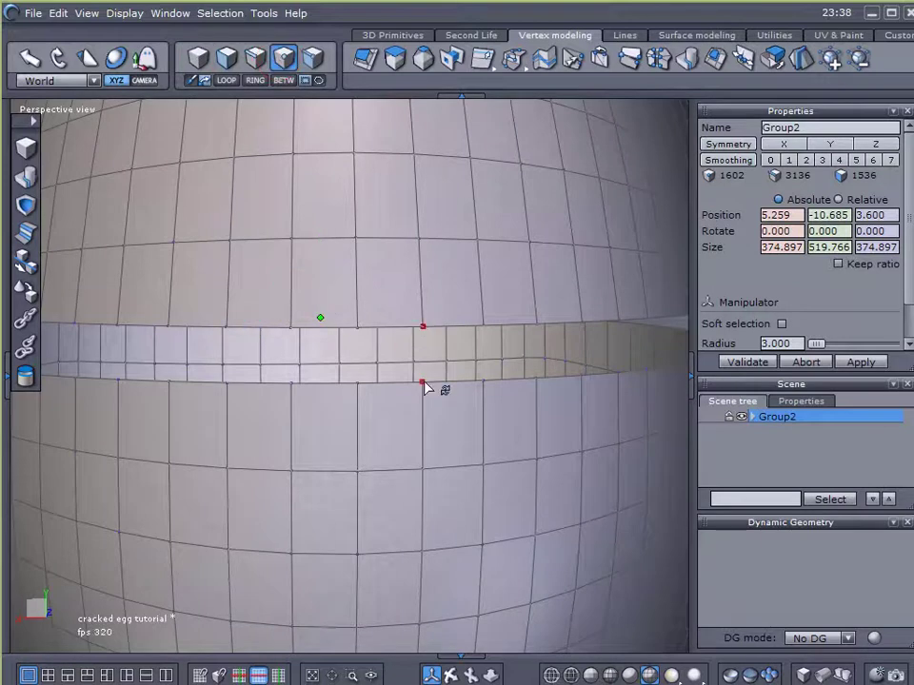
click(422, 383)
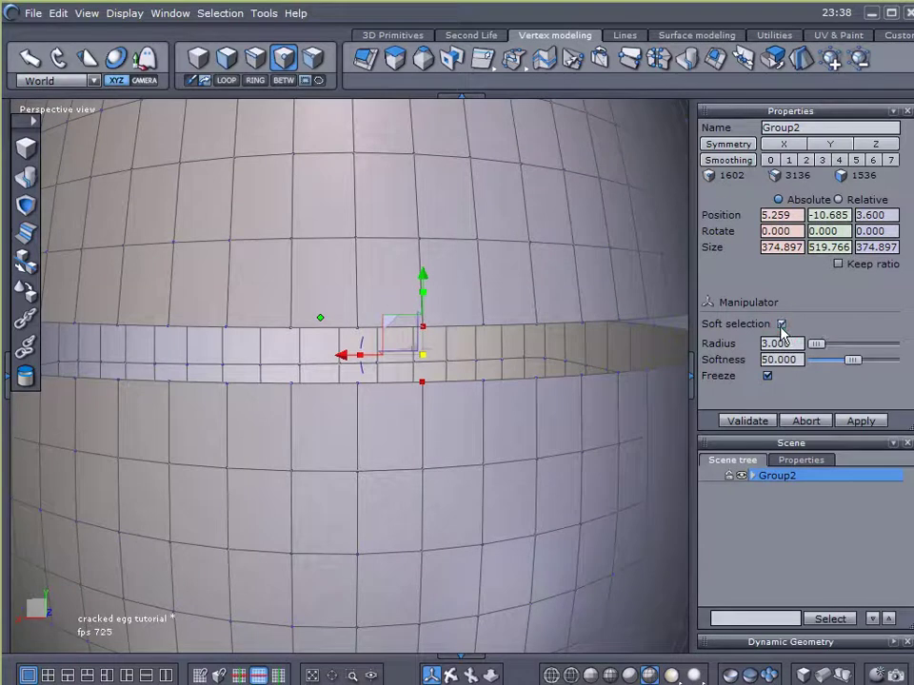
drag(816, 343, 821, 352)
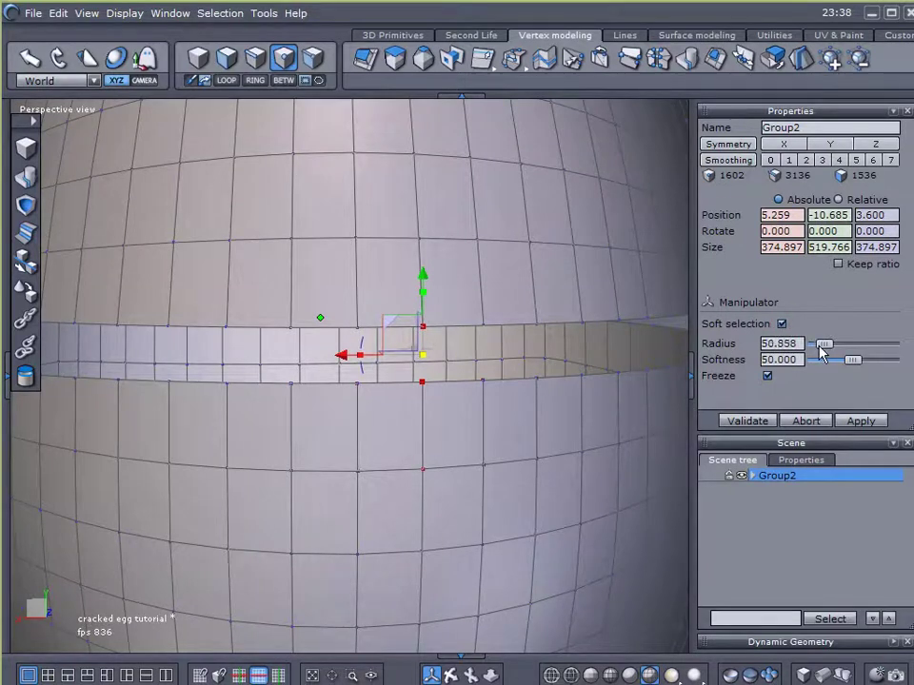
- Try raising the front rim points with soft selection radii of about 50.858 and 67.810, undoing each move
drag(422, 284, 440, 209)
key(ctrl+z)
drag(826, 350, 830, 350)
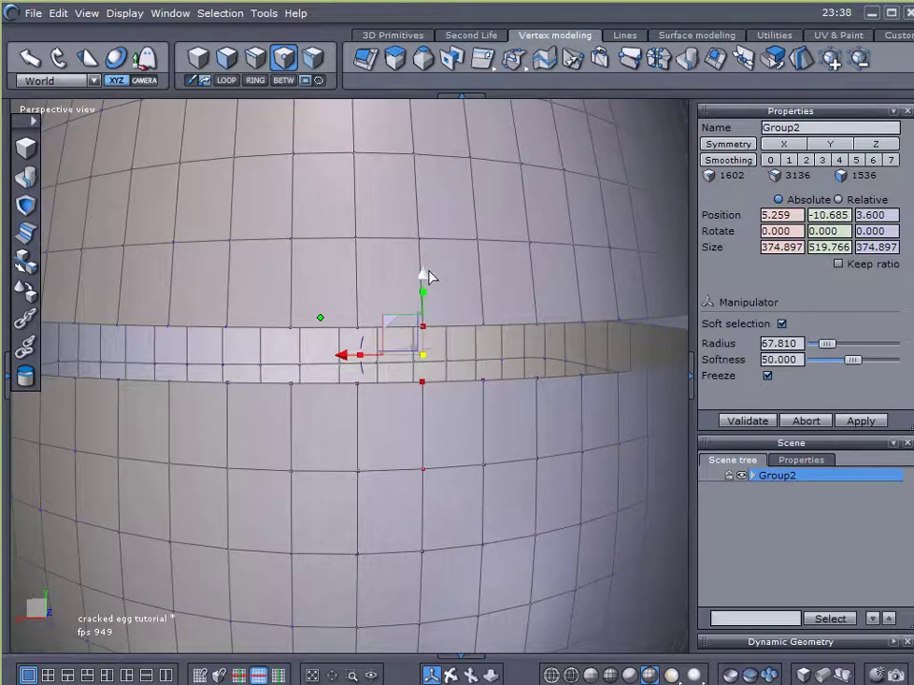
drag(427, 279, 562, 294)
key(ctrl+z)
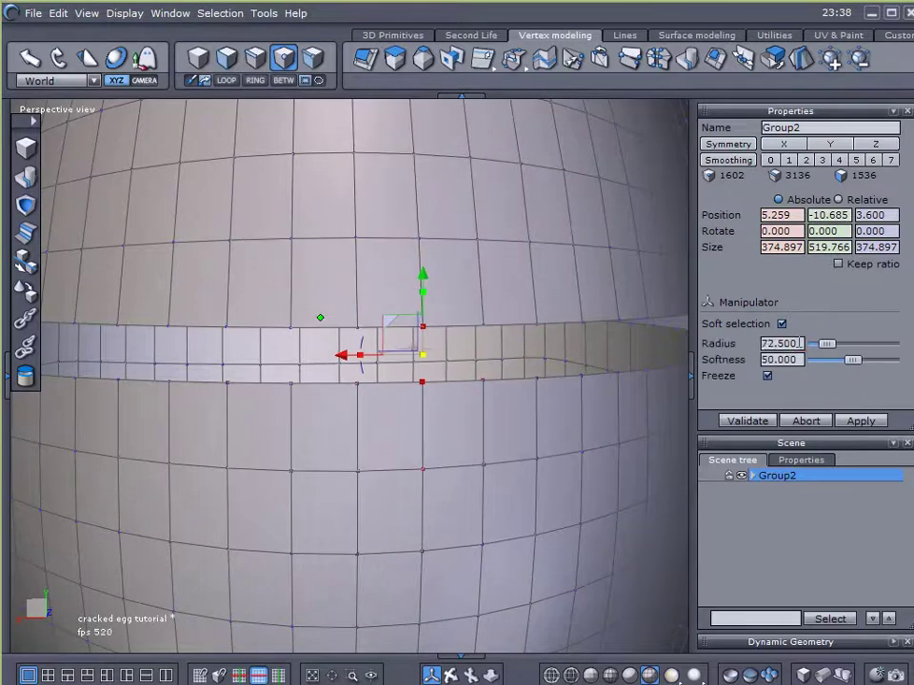
- Set the soft selection radius to 72.5 and raise the front pair of rim points slightly
drag(424, 276, 425, 245)
middle_drag(5, 411, 333, 403)
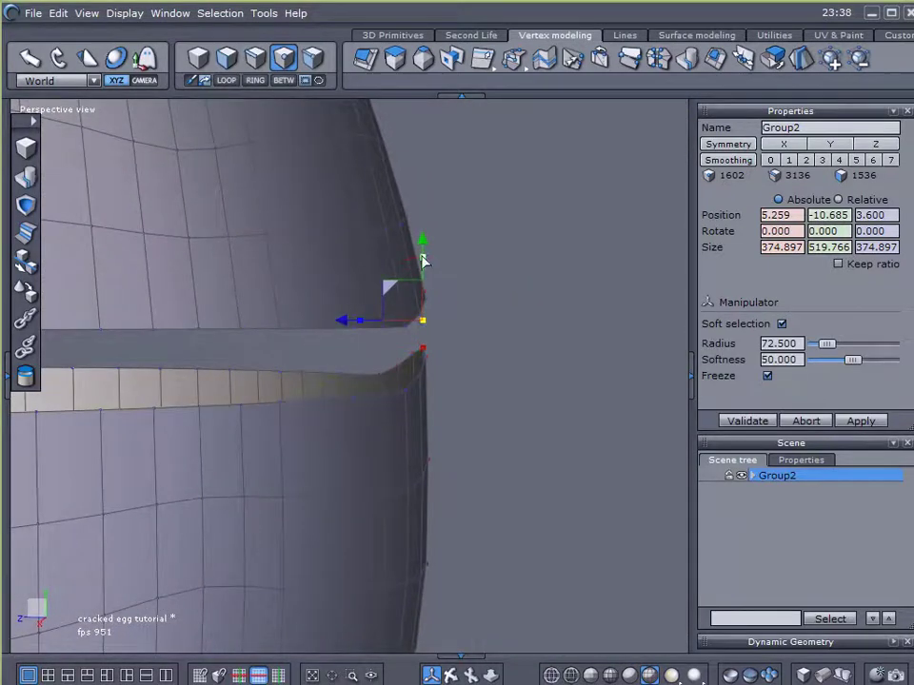
- Try raising the front pair of rim points much further, then undo that move and restore the selection
drag(423, 243, 422, 199)
click(513, 343)
middle_drag(513, 343, 487, 344)
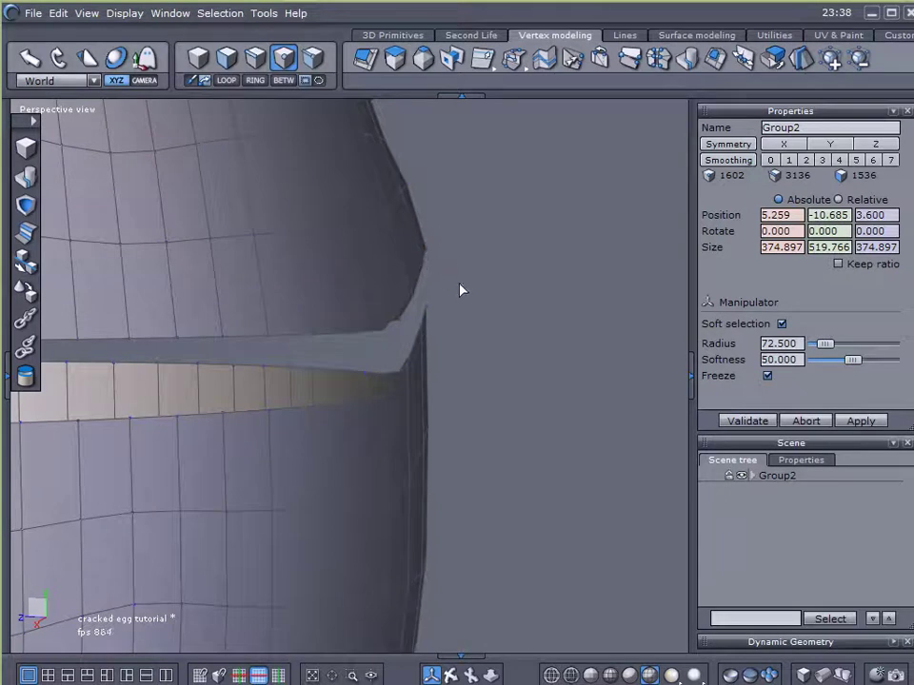
key(ctrl+z)
key(ctrl+z)
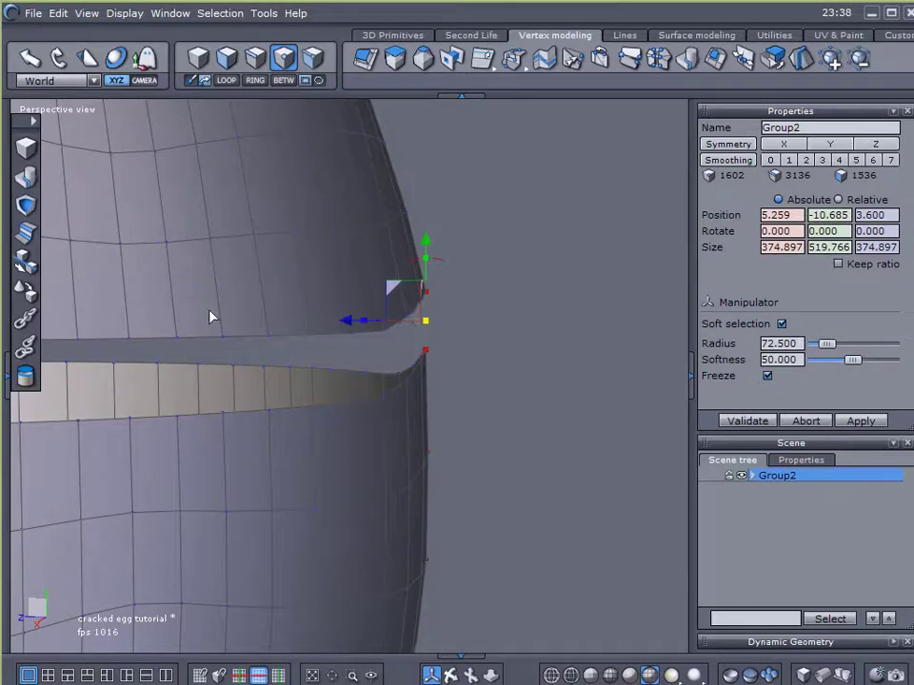
- Turn off soft selection and lower the front pair of rim points slightly to notch the crest of the crack
middle_drag(345, 321, 205, 402)
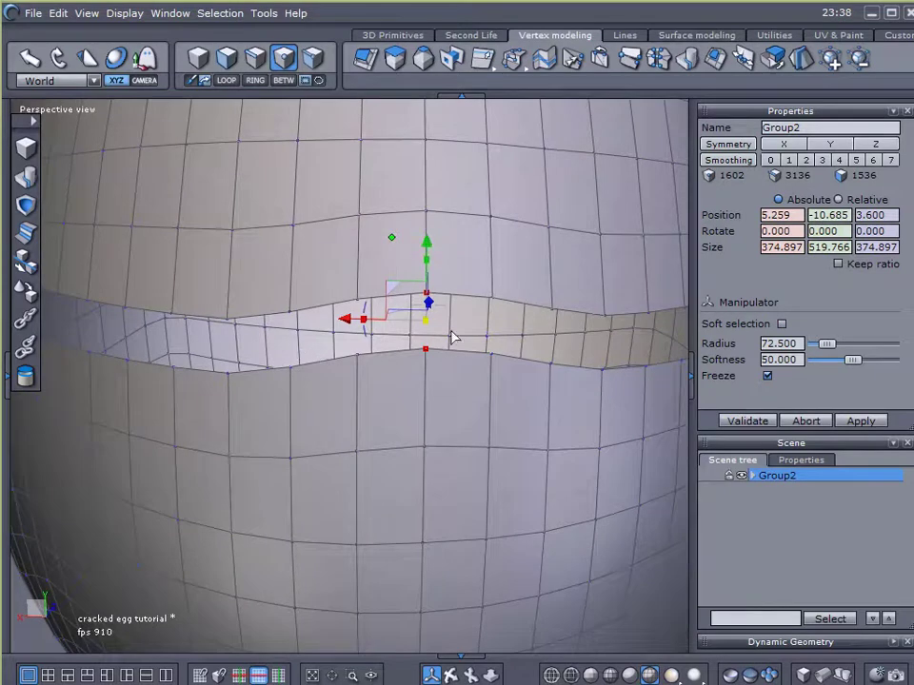
middle_drag(453, 337, 428, 245)
click(426, 242)
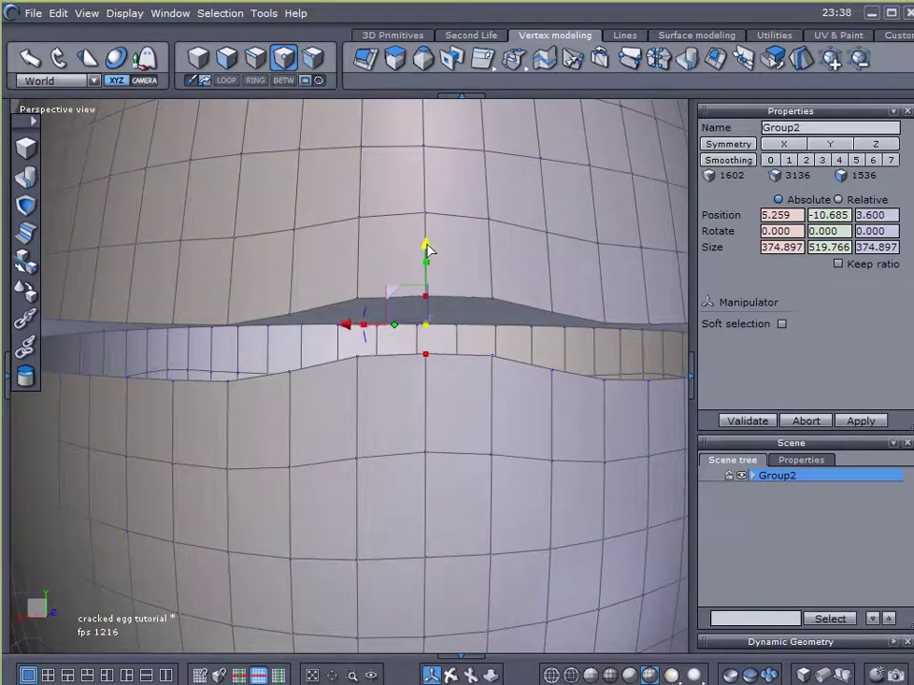
drag(428, 250, 427, 267)
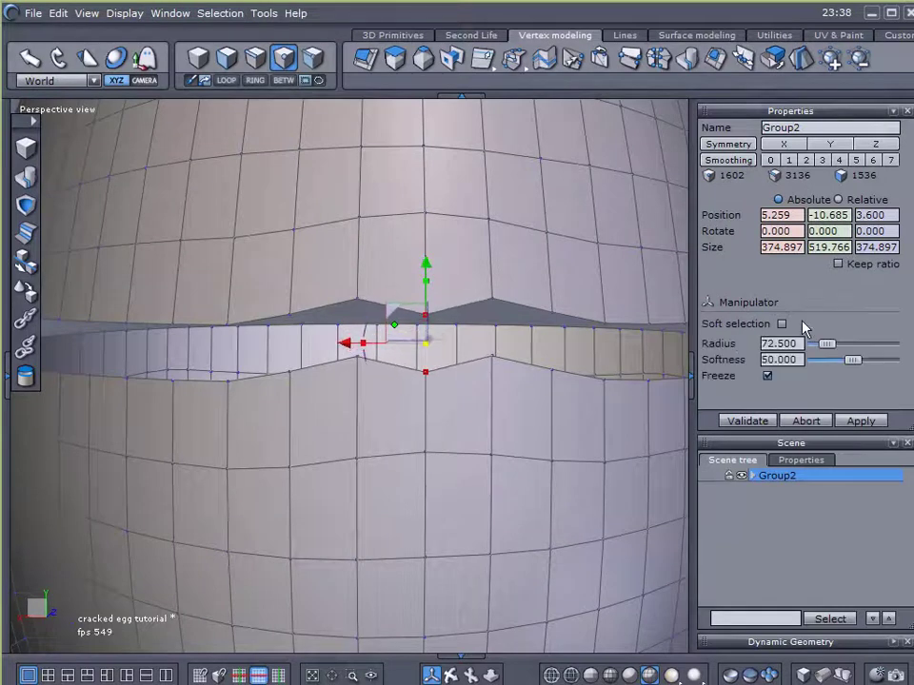
- Re-enable soft selection, select a facing pair of rim points further around the egg, and raise them into a tall crest
click(782, 325)
middle_drag(400, 457, 323, 427)
click(383, 318)
shift+click(384, 388)
middle_drag(344, 466, 359, 476)
middle_drag(394, 349, 381, 306)
drag(385, 271, 386, 201)
scroll(558, 431, down, 3)
middle_drag(452, 411, 433, 362)
- Select the facing rim points beside the tall crest and lower them with soft selection to form a dip
click(407, 335)
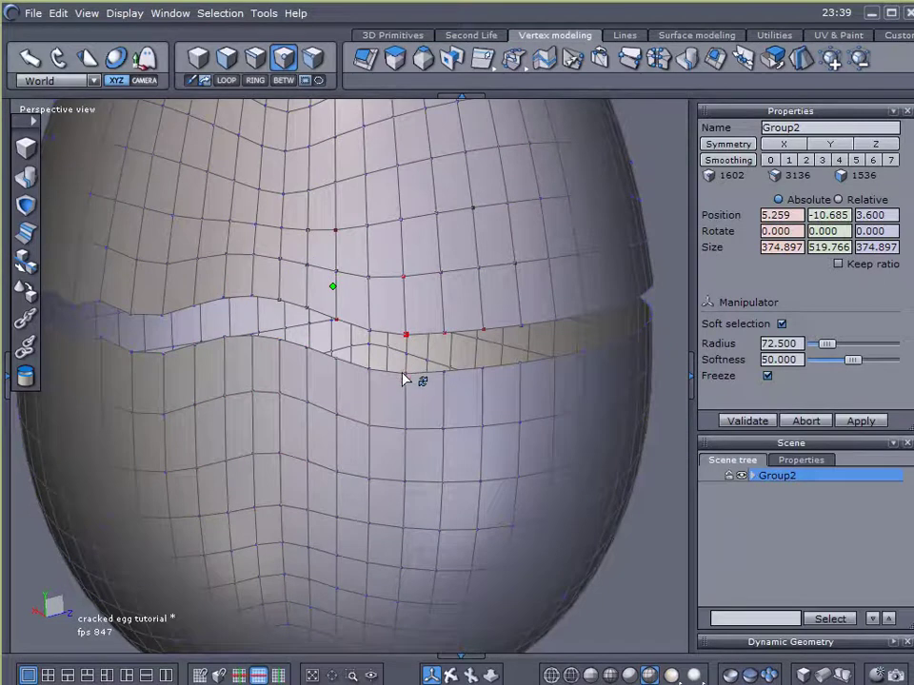
shift+click(405, 374)
drag(407, 288, 407, 315)
- Raise the next rim pair with soft selection, then notch its crest and lift the dip's lowest pair with soft selection off
click(523, 329)
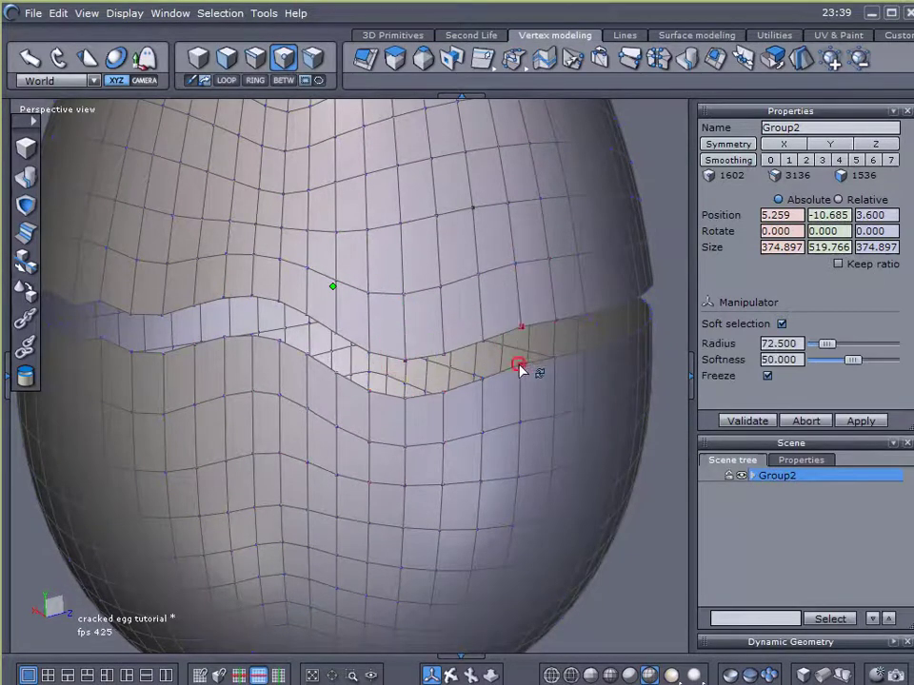
mouse_move(523, 268)
mouse_down()
mouse_move(526, 239)
mouse_move(523, 255)
mouse_up()
click(781, 324)
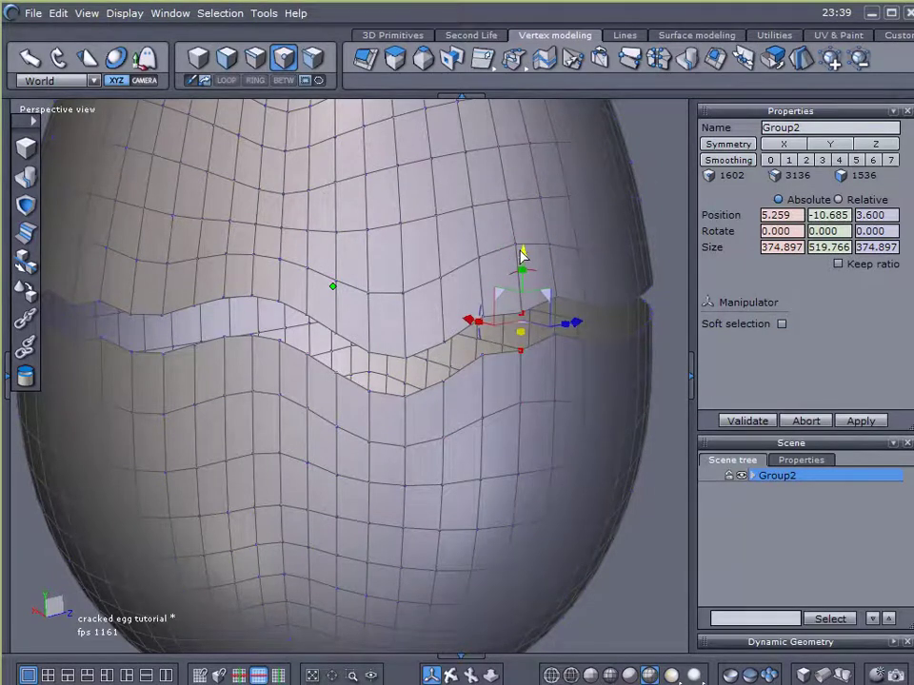
click(404, 357)
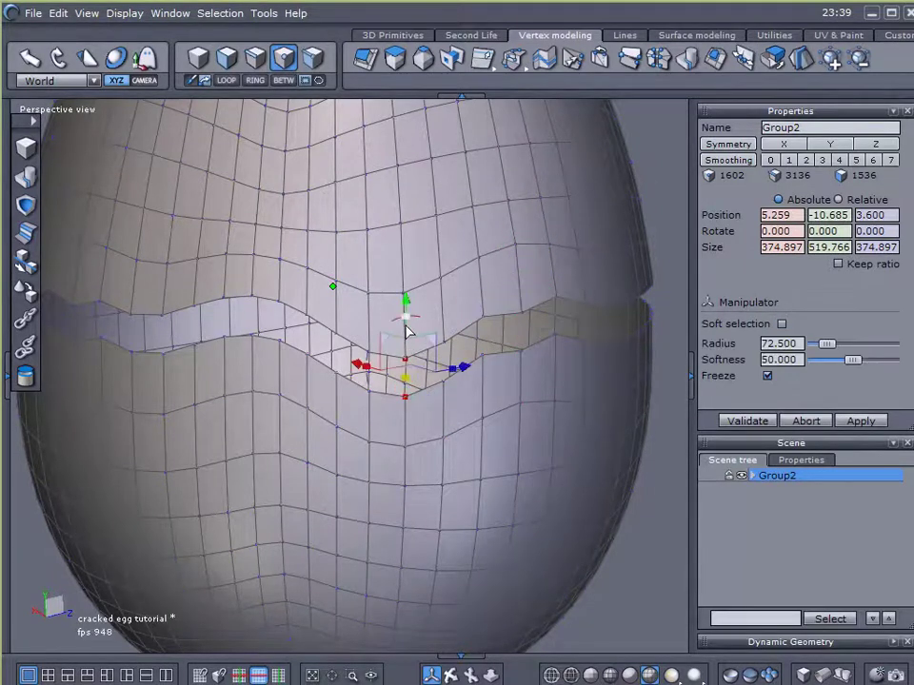
drag(405, 298, 410, 286)
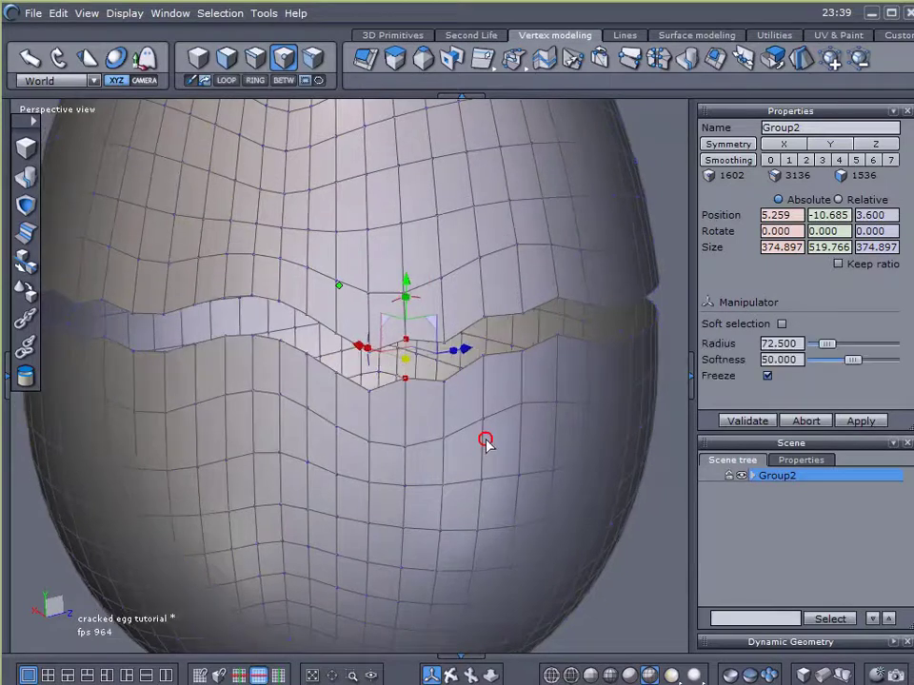
- Select a facing pair of rim points on the next side of the egg and lower them with soft selection
middle_drag(485, 439, 257, 457)
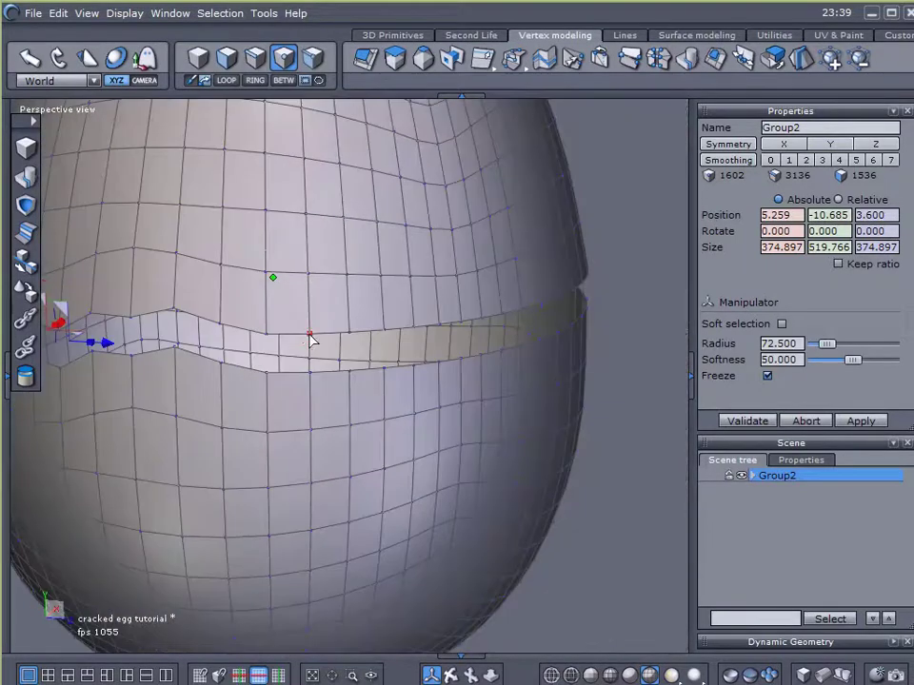
shift+click(307, 371)
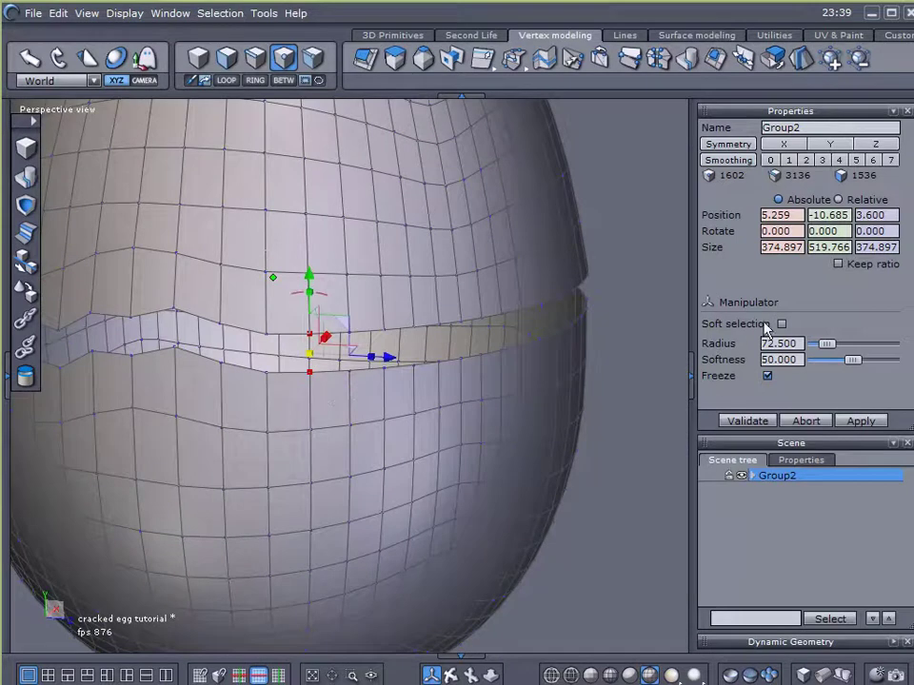
mouse_move(311, 277)
mouse_down()
mouse_move(310, 242)
mouse_move(307, 295)
mouse_up()
- Raise another facing rim pair further along with soft selection, then lower only that pair slightly with soft selection off
click(439, 325)
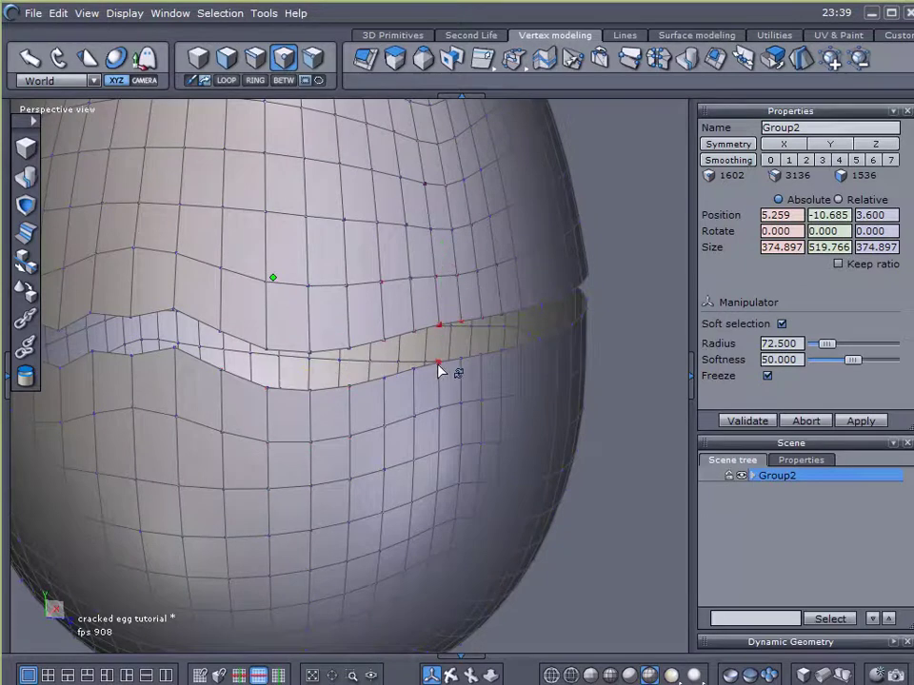
drag(440, 265, 442, 242)
middle_drag(475, 394, 816, 354)
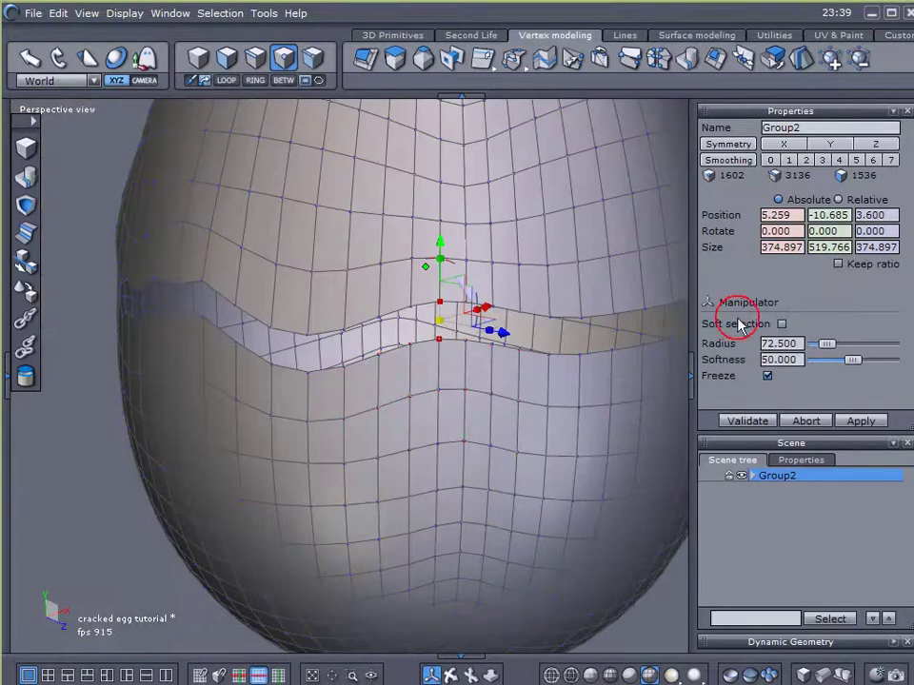
drag(440, 258, 399, 292)
- Set the soft selection radius to about 40.125, lower a rim pair beside the notched crest, and raise another pair beyond it
click(381, 320)
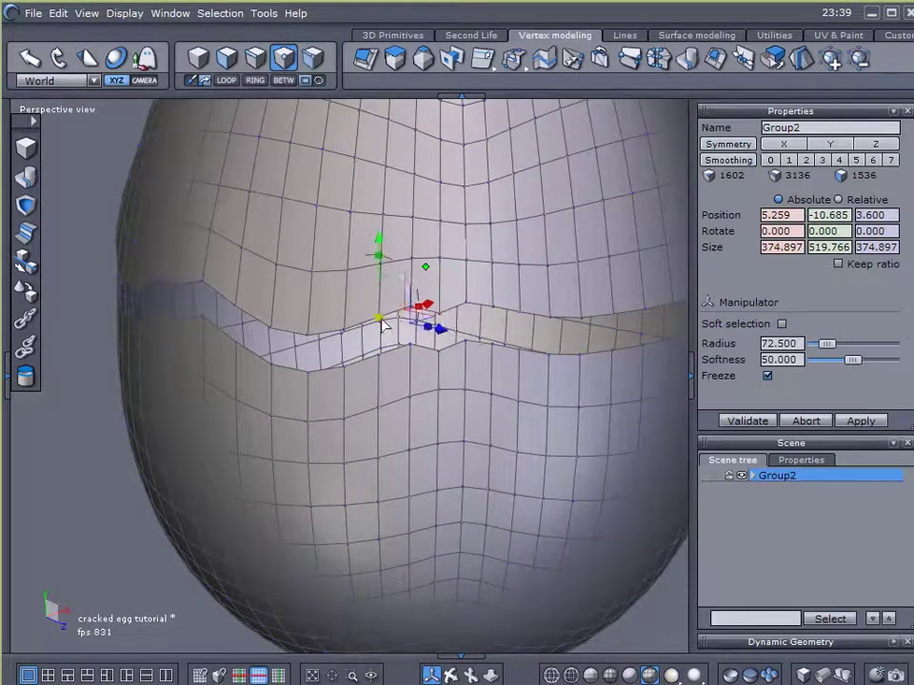
click(380, 357)
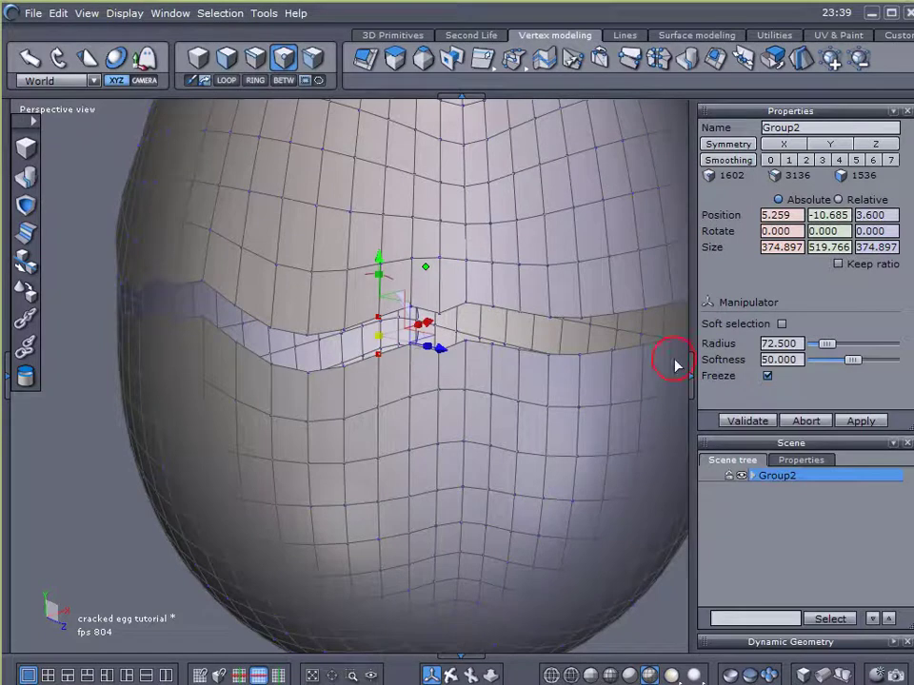
click(780, 324)
drag(826, 344, 822, 344)
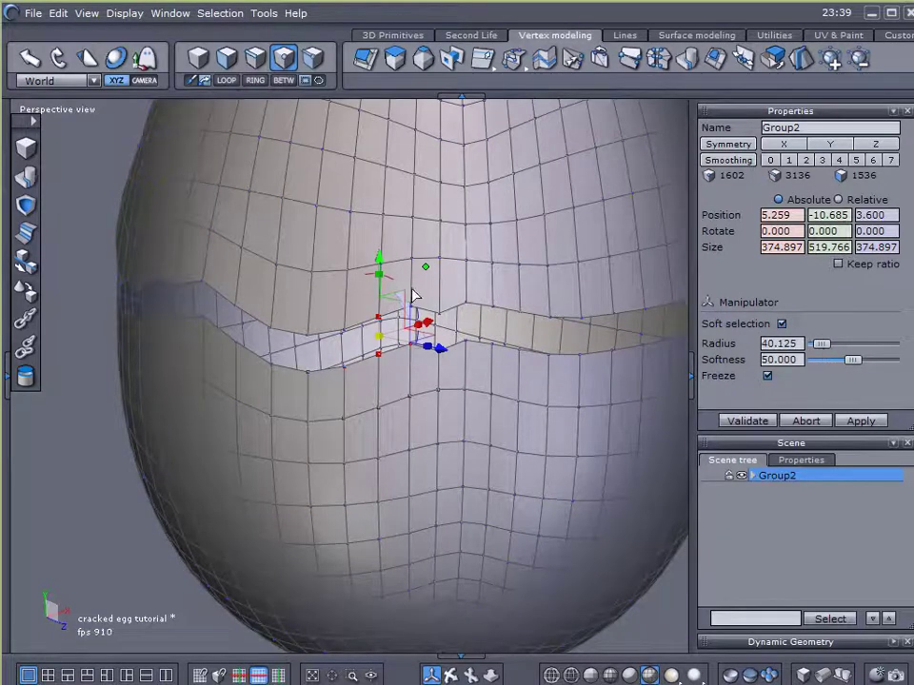
drag(377, 262, 378, 300)
click(582, 317)
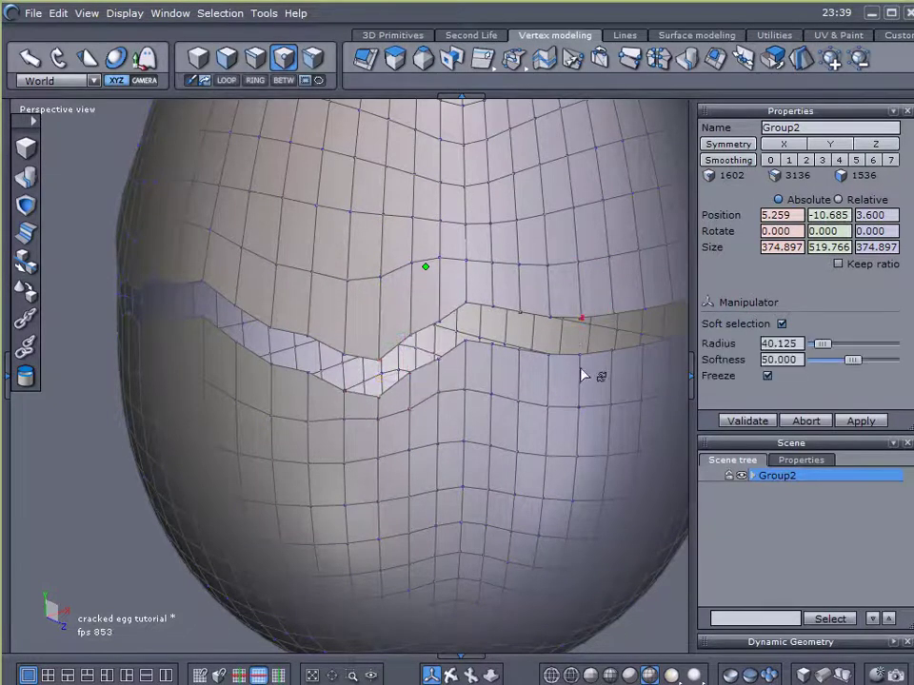
drag(585, 269, 585, 240)
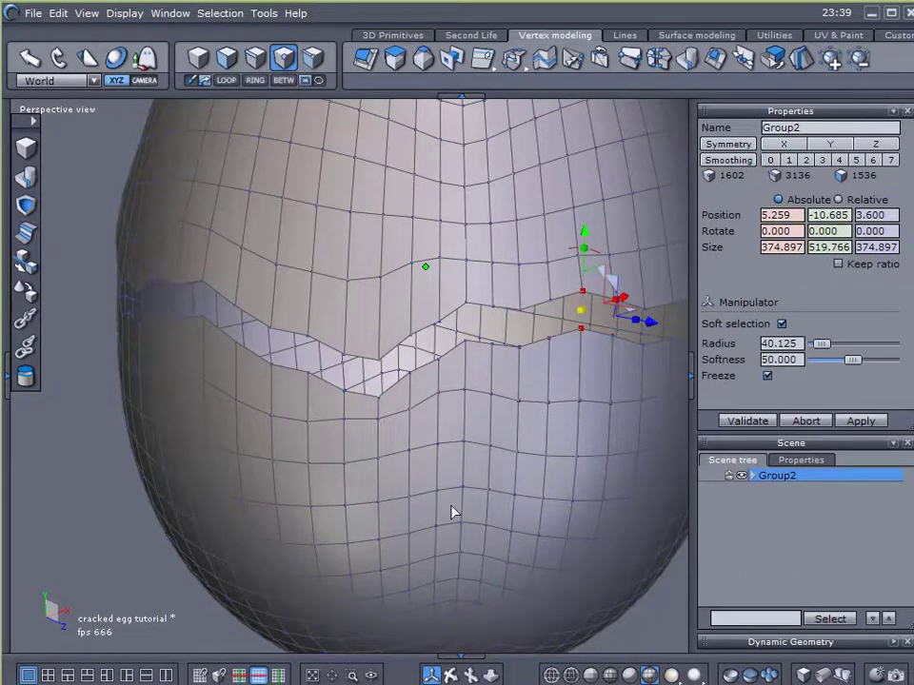
- Examine the jagged crack line all the way around the egg
alt+drag(452, 512, 344, 514)
alt+right_drag(561, 481, 312, 510)
alt+drag(418, 507, 329, 505)
alt+right_drag(436, 506, 360, 506)
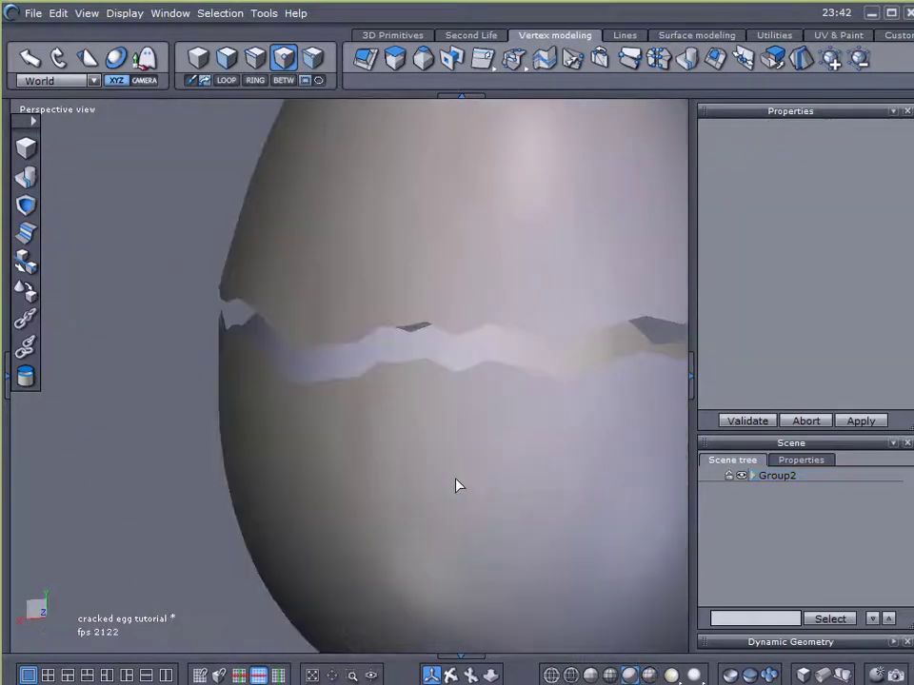
mouse_move(457, 486)
right_down()
mouse_move(525, 481)
mouse_move(390, 488)
mouse_move(418, 480)
mouse_move(430, 463)
mouse_move(339, 489)
mouse_move(307, 485)
mouse_move(330, 491)
right_up()
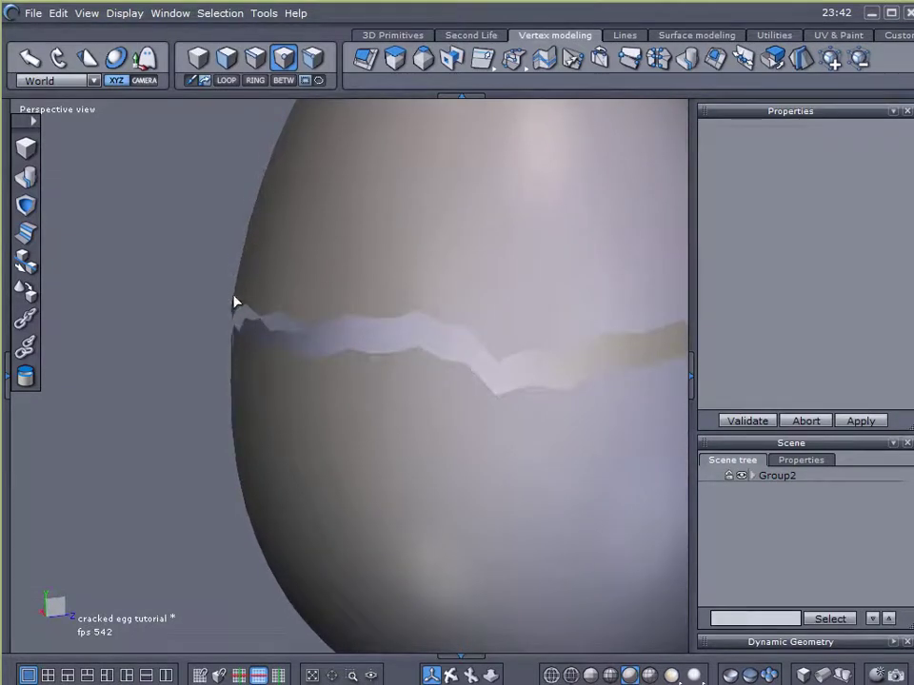
right_drag(217, 299, 279, 358)
right_drag(409, 358, 271, 355)
scroll(395, 355, down, 3)
right_drag(395, 355, 372, 376)
- Give the grouped egg halves a shell thickness of about 0.728 with Thickness/Offset, using the first path option instead of the second
click(798, 476)
scroll(356, 284, up, 3)
right_drag(356, 285, 449, 280)
scroll(449, 280, up, 5)
scroll(441, 294, down, 4)
right_drag(445, 337, 413, 226)
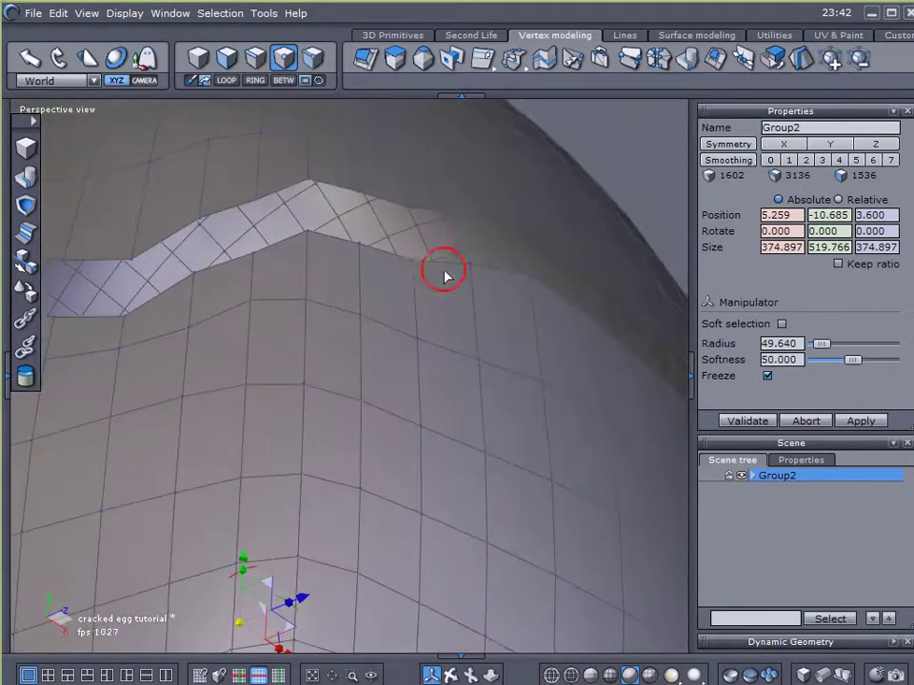
click(693, 36)
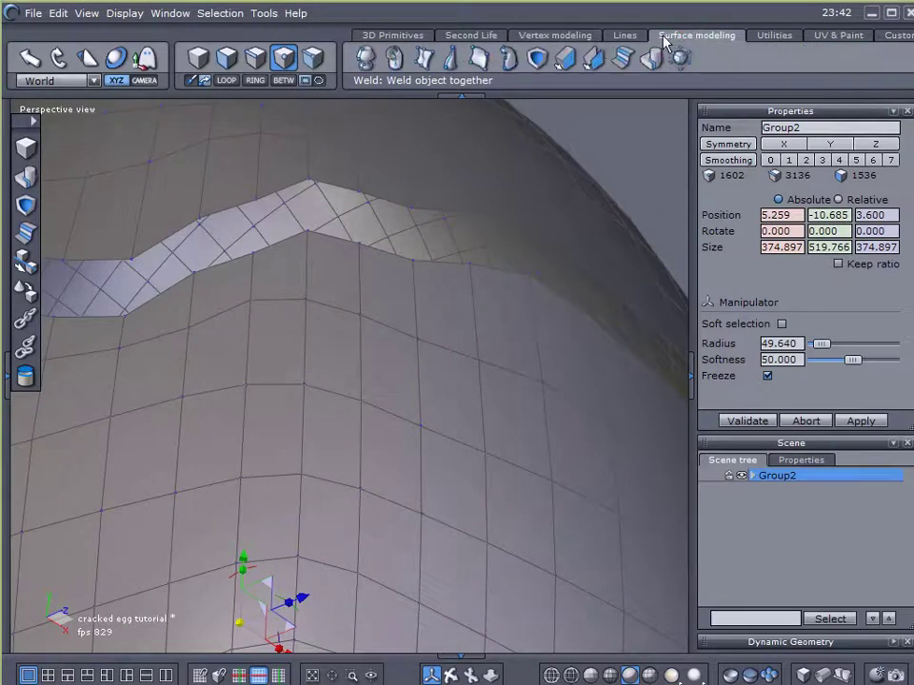
click(566, 60)
scroll(619, 230, down, 3)
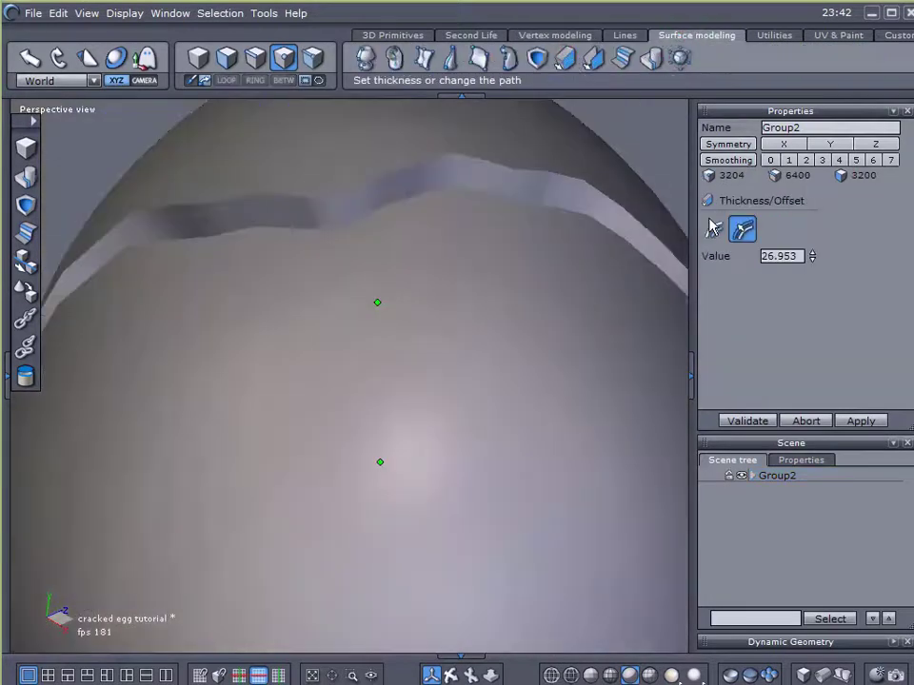
click(713, 228)
scroll(562, 267, up, 3)
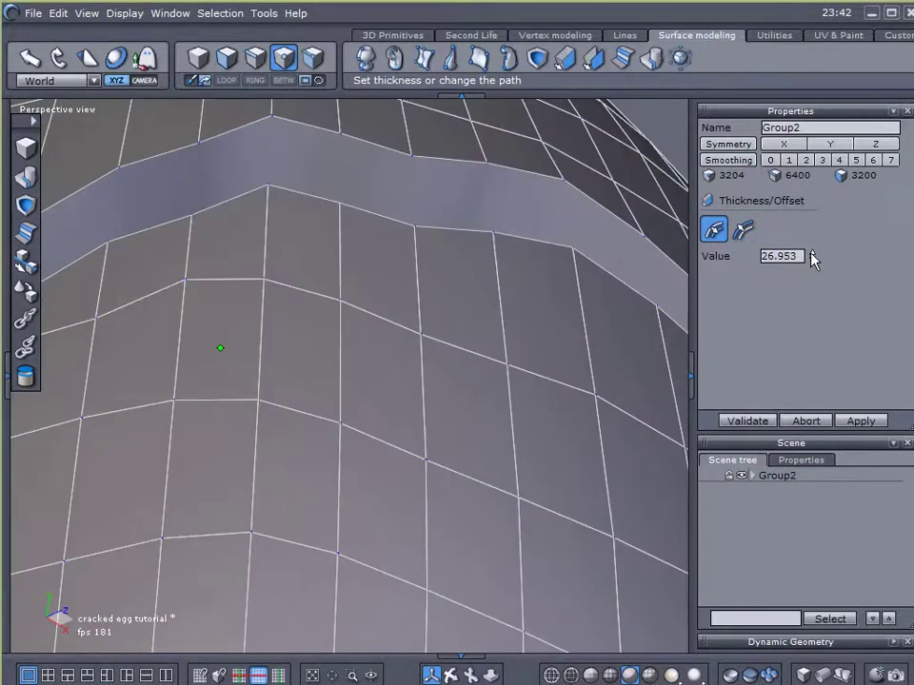
drag(812, 257, 806, 333)
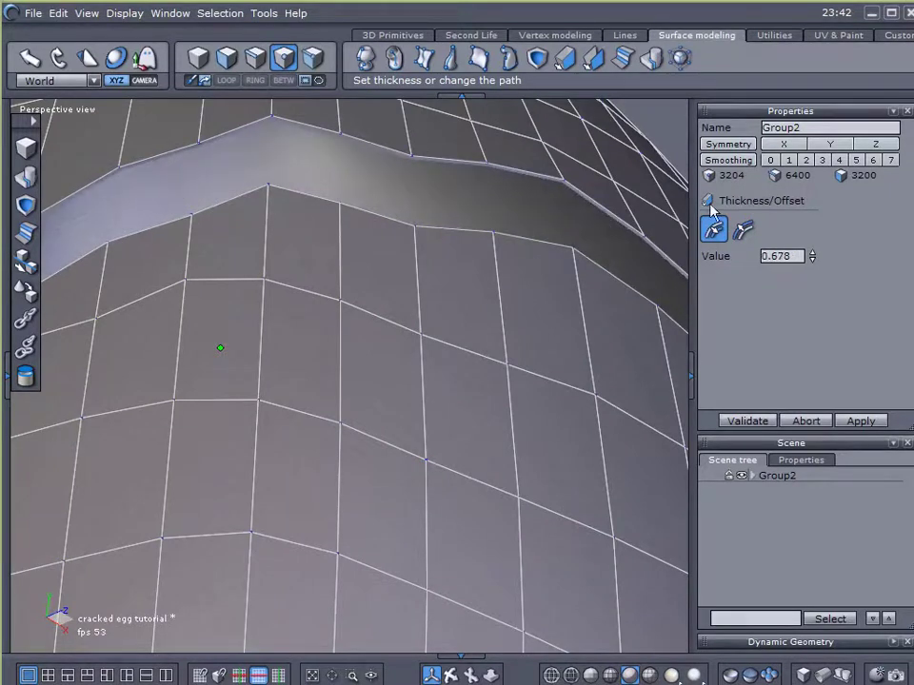
scroll(688, 197, up, 2)
drag(812, 253, 812, 255)
click(757, 421)
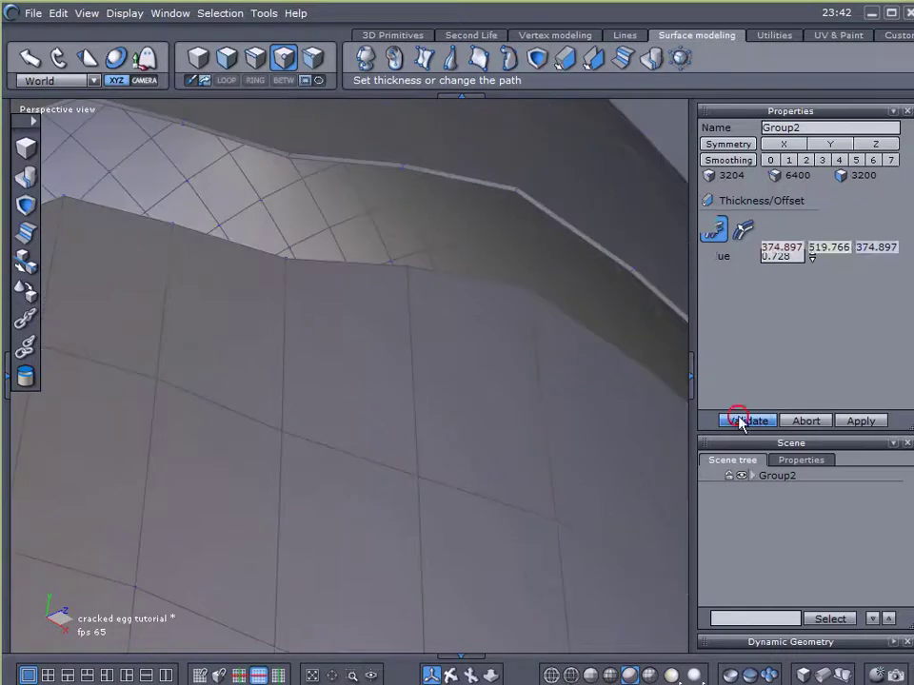
- Ungroup the thickened egg into its two separate halves and clear the selection
scroll(614, 352, down, 5)
middle_drag(593, 286, 450, 390)
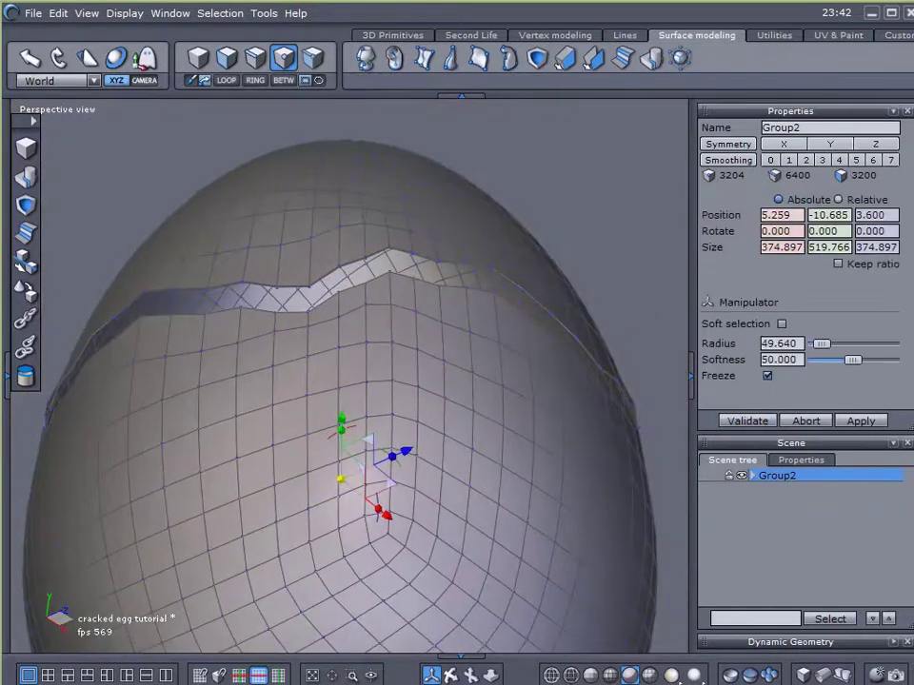
click(27, 346)
middle_drag(512, 355, 487, 494)
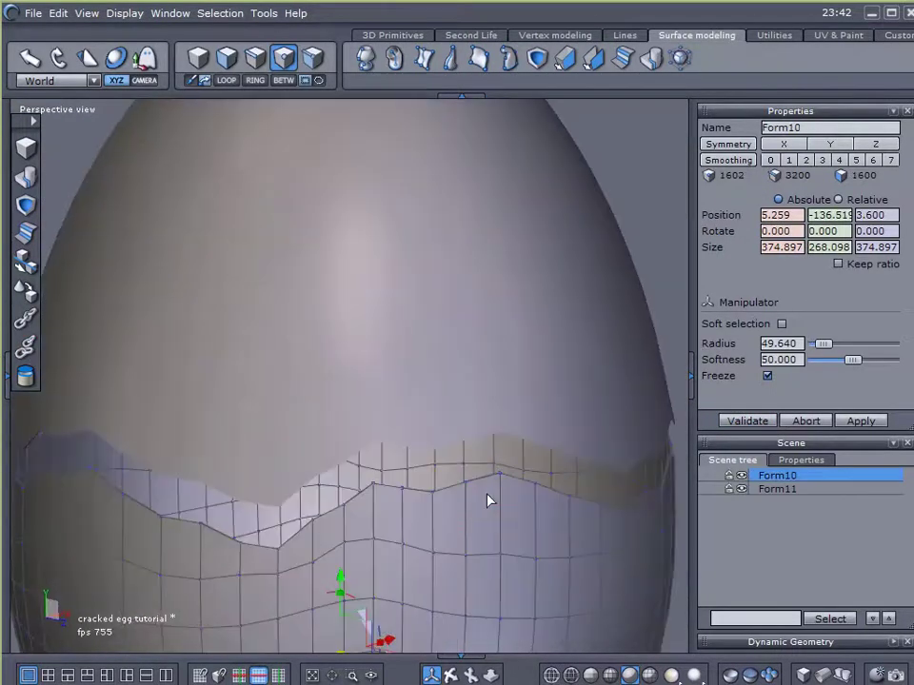
click(721, 557)
scroll(566, 484, down, 3)
middle_drag(552, 445, 617, 323)
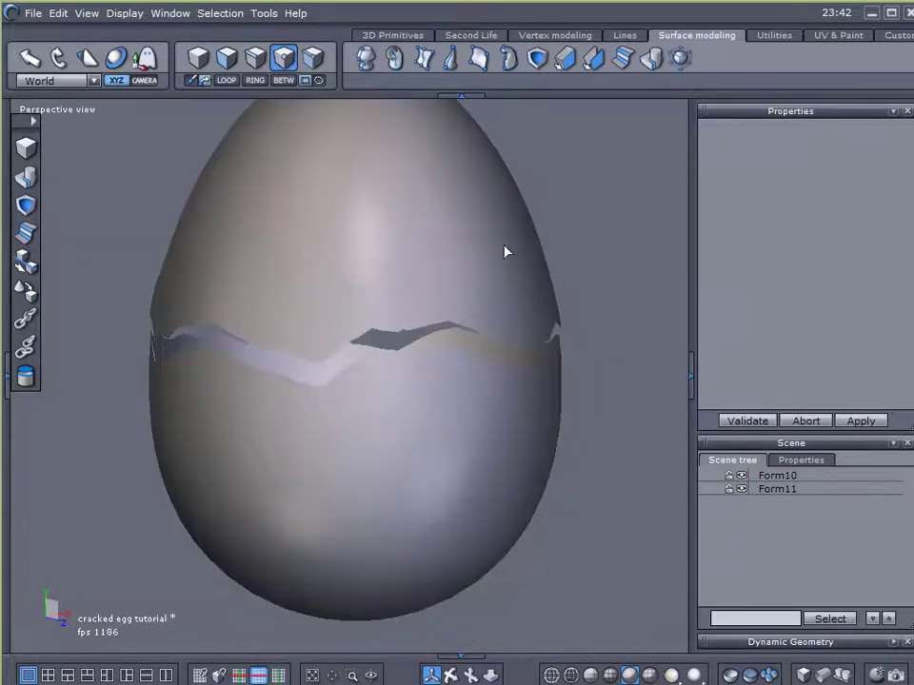
- Select the upper egg half as a whole object and raise it to a Y position of about 127.334
key(F1)
click(448, 237)
middle_drag(575, 219, 581, 291)
mouse_move(364, 207)
mouse_down()
mouse_move(366, 122)
mouse_move(363, 224)
mouse_move(364, 146)
mouse_move(364, 191)
mouse_up()
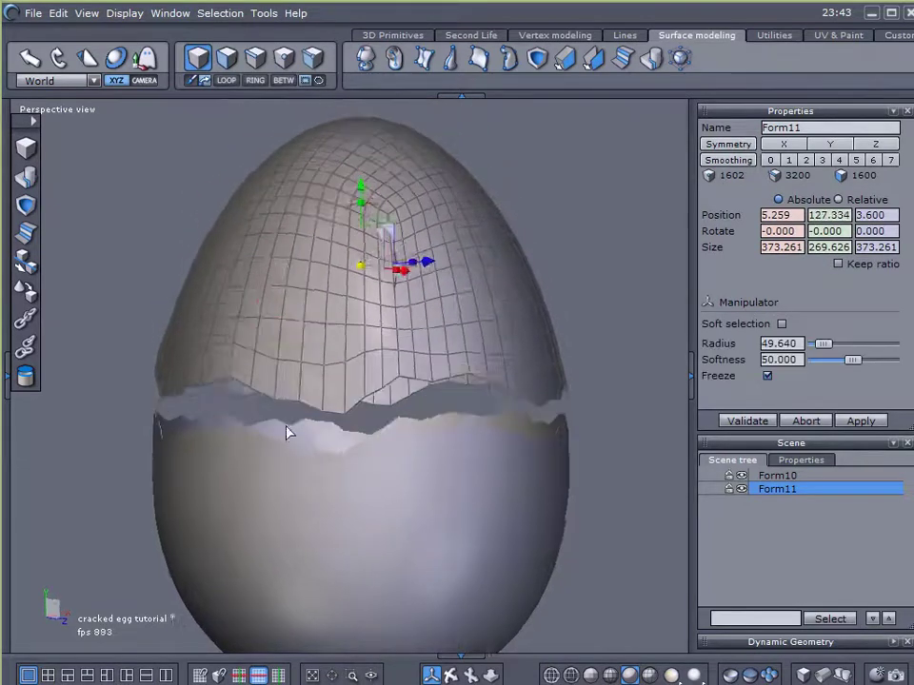
scroll(314, 491, up, 3)
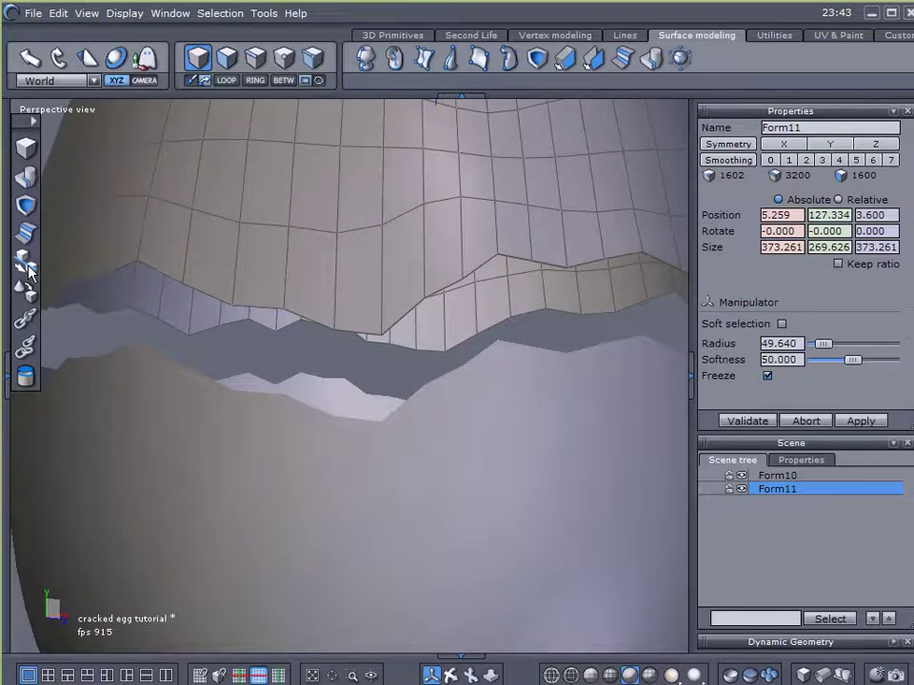
mouse_move(215, 389)
alt+mouse_down()
mouse_move(252, 410)
mouse_move(251, 402)
alt+mouse_up()
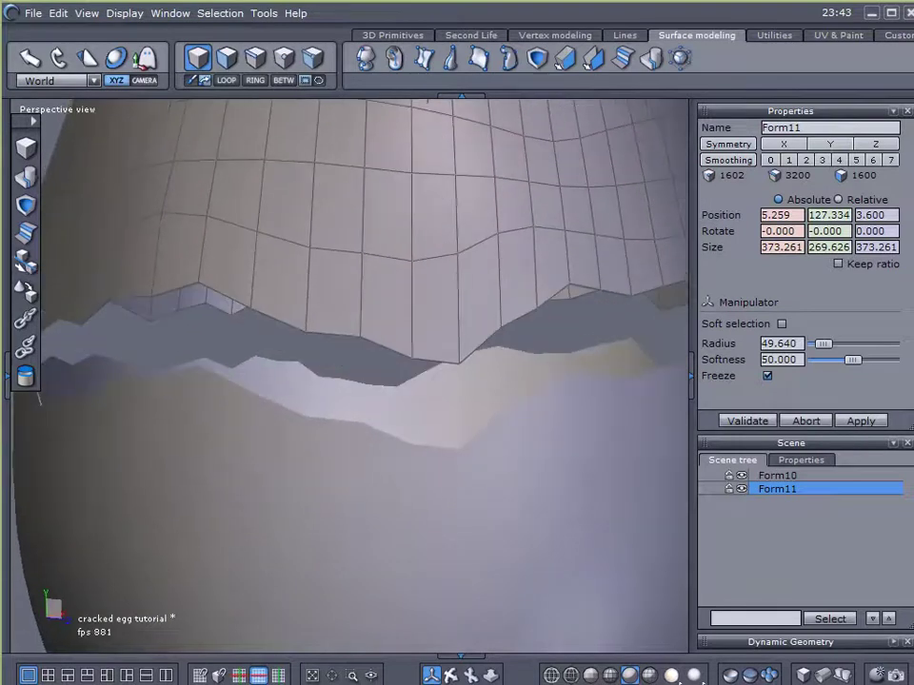
- Turn on wireframe shading and use Snap/Align to bring a lower tip of the upper half's rim onto its matching lower rim point
click(650, 674)
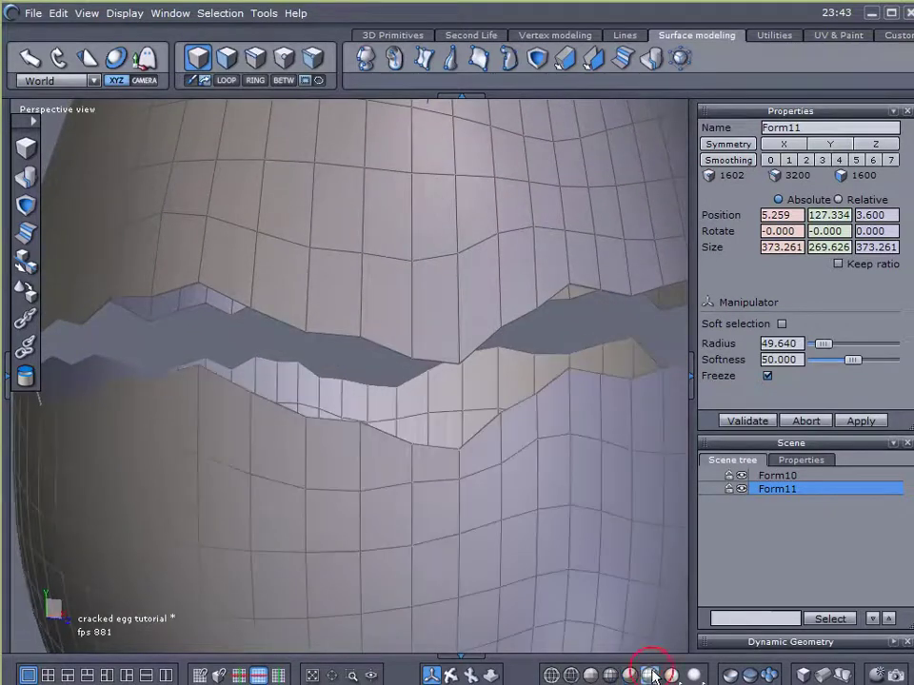
click(26, 267)
scroll(444, 409, up, 3)
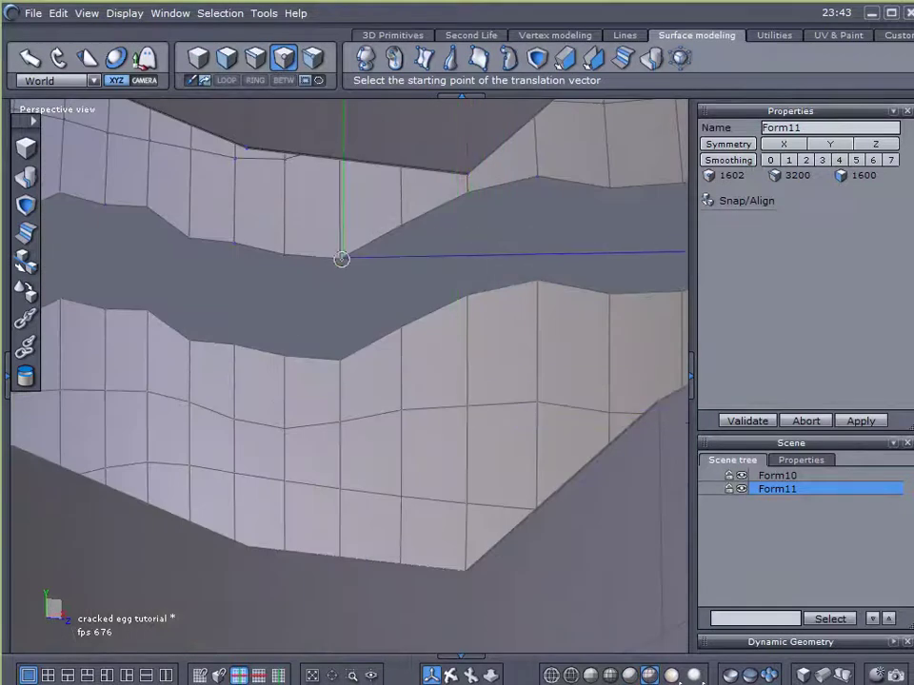
alt+drag(339, 260, 332, 275)
click(408, 335)
middle_drag(518, 441, 526, 325)
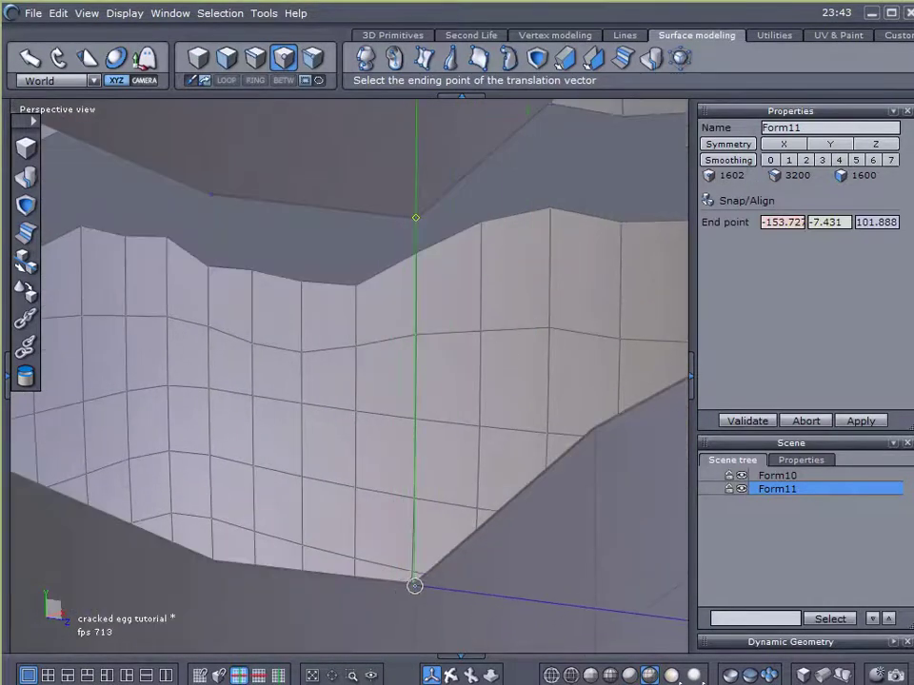
click(416, 586)
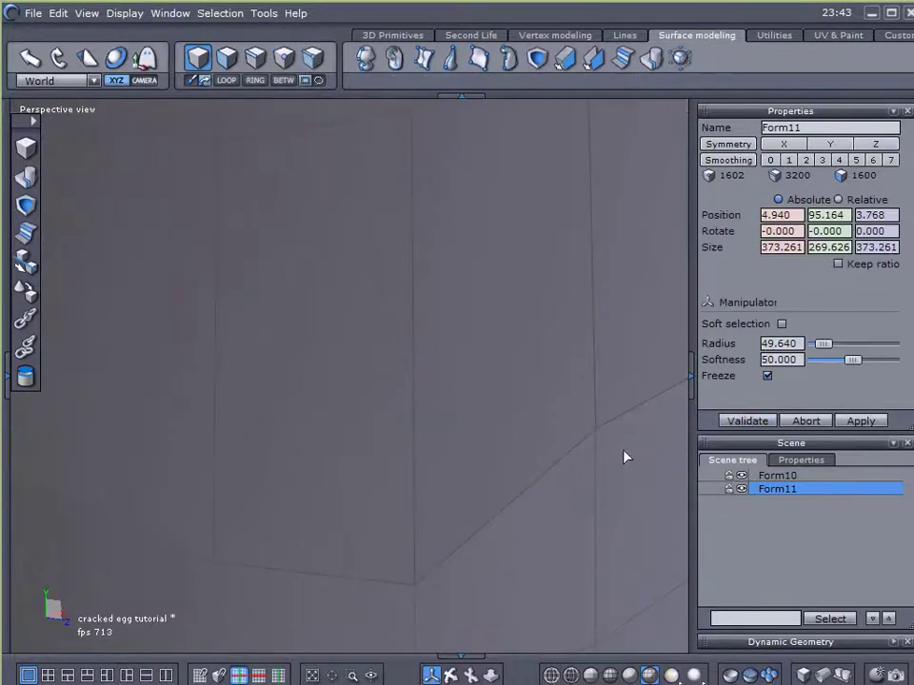
scroll(620, 458, down, 6)
click(666, 531)
click(557, 525)
click(740, 551)
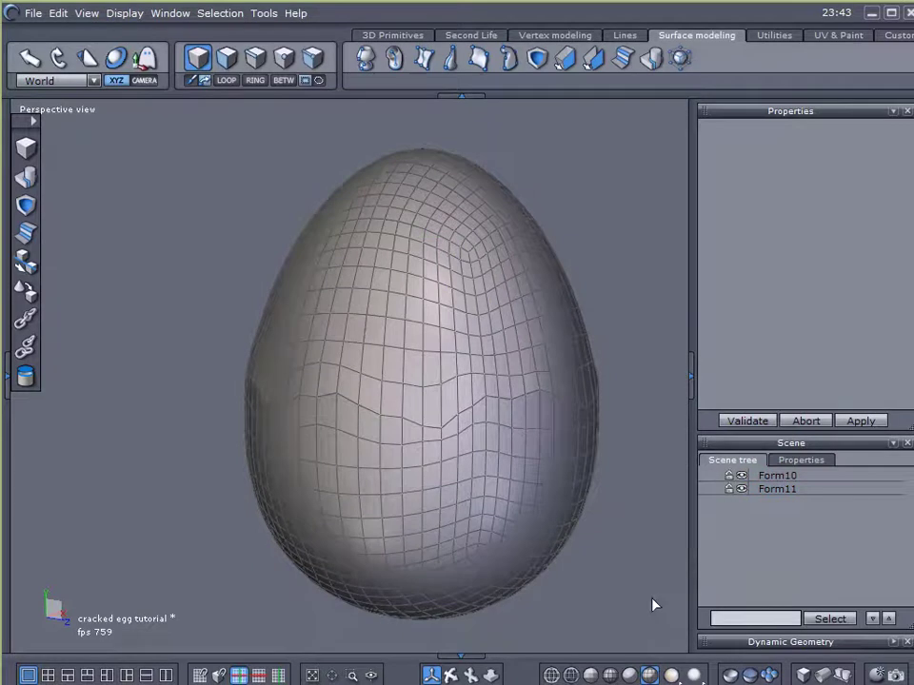
- Return to smooth shading without wires and examine how the snapped halves meet around the seam
click(630, 675)
click(455, 468)
alt+drag(455, 466, 432, 262)
scroll(441, 209, up, 5)
scroll(441, 208, down, 4)
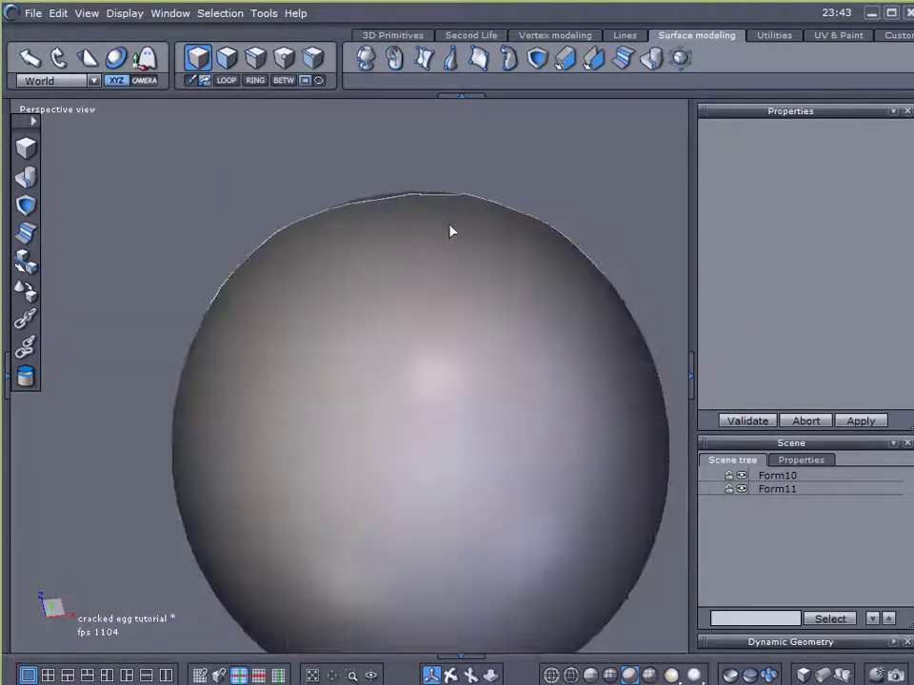
scroll(451, 231, down, 3)
right_drag(460, 329, 465, 617)
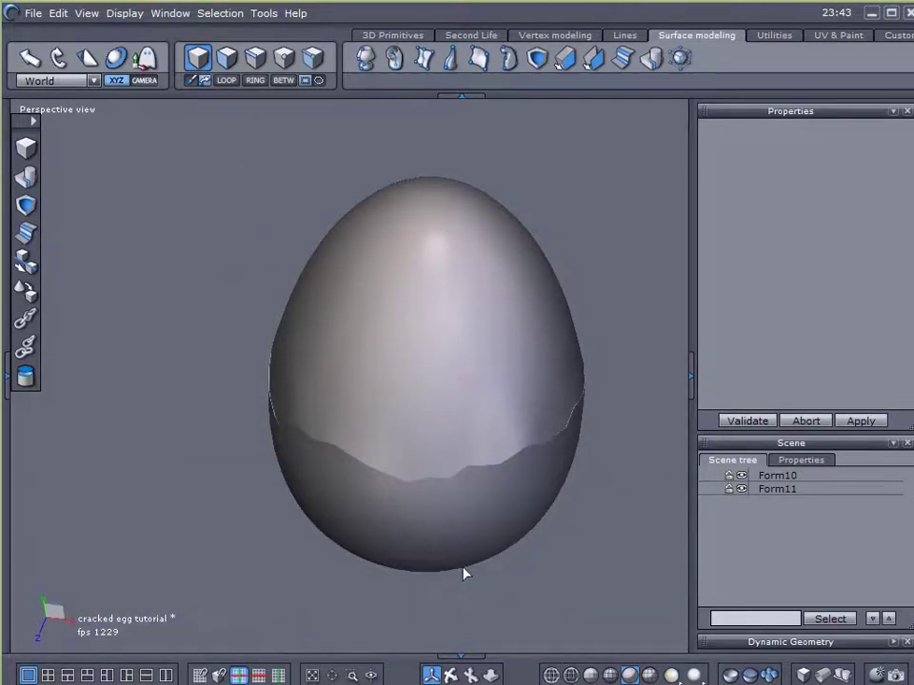
- Undo the snap, then use Snap/Align to join the halves at matching rim corners on another side of the crack
click(465, 573)
scroll(459, 514, up, 3)
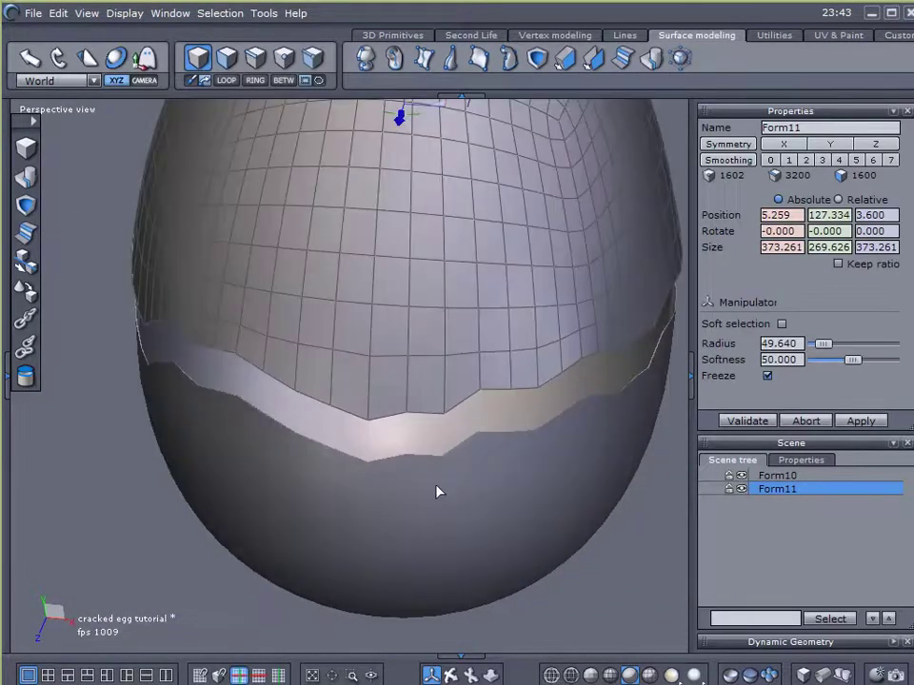
middle_drag(434, 487, 429, 404)
scroll(460, 366, up, 5)
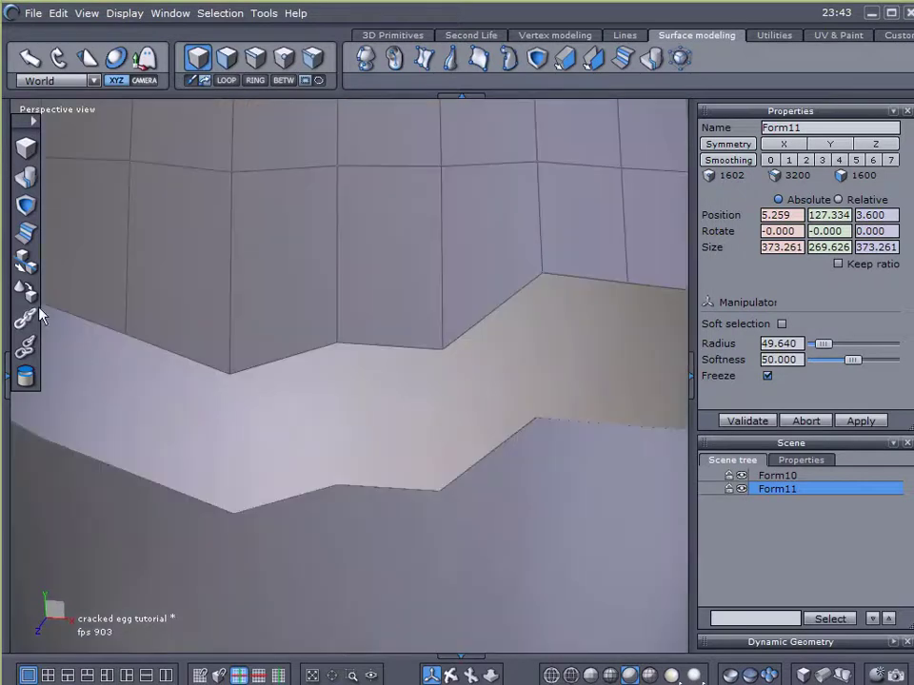
click(25, 264)
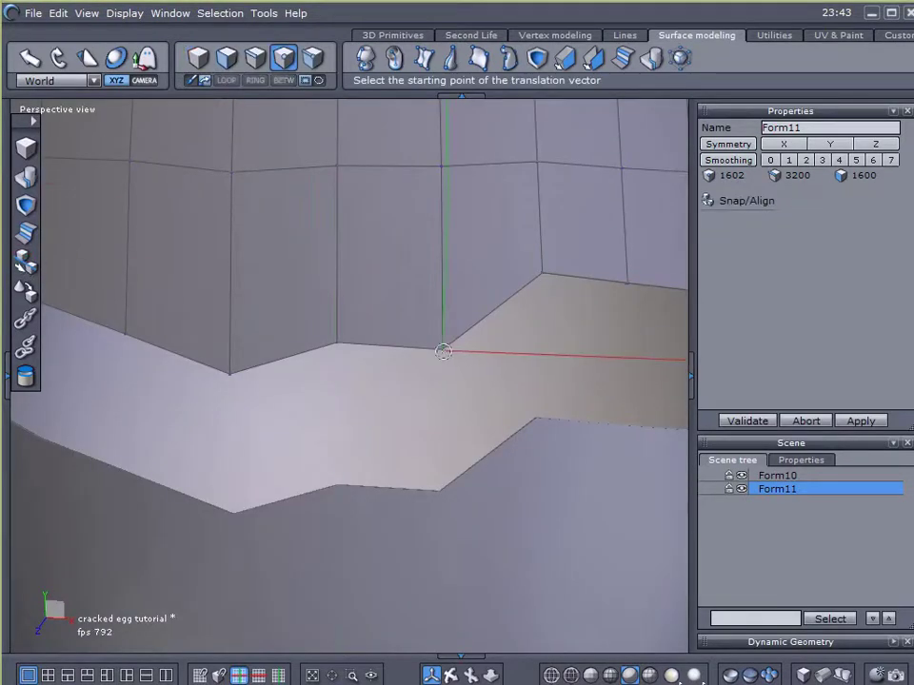
click(443, 351)
middle_drag(450, 377, 507, 500)
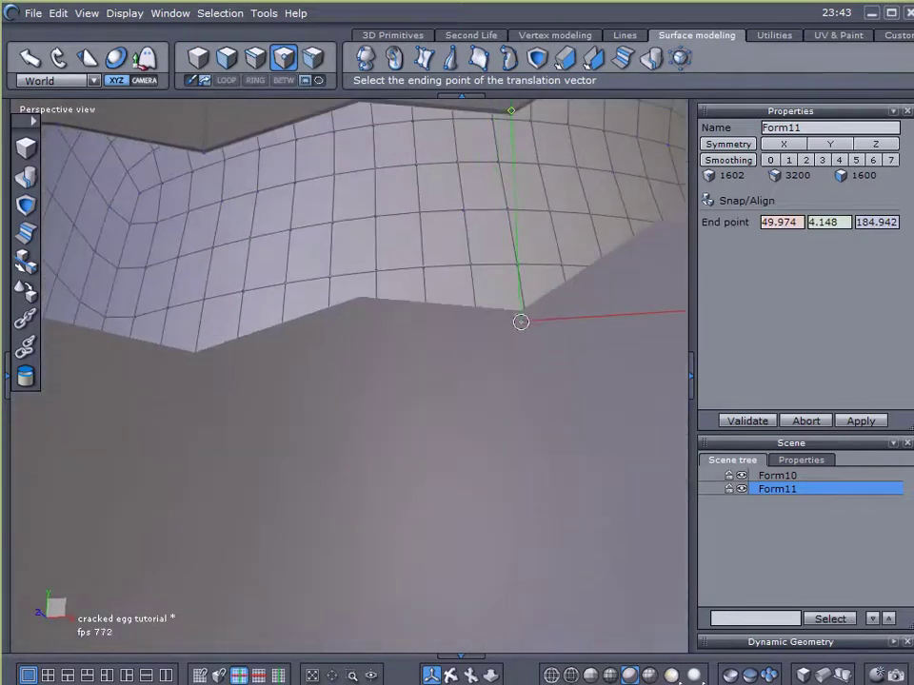
click(521, 312)
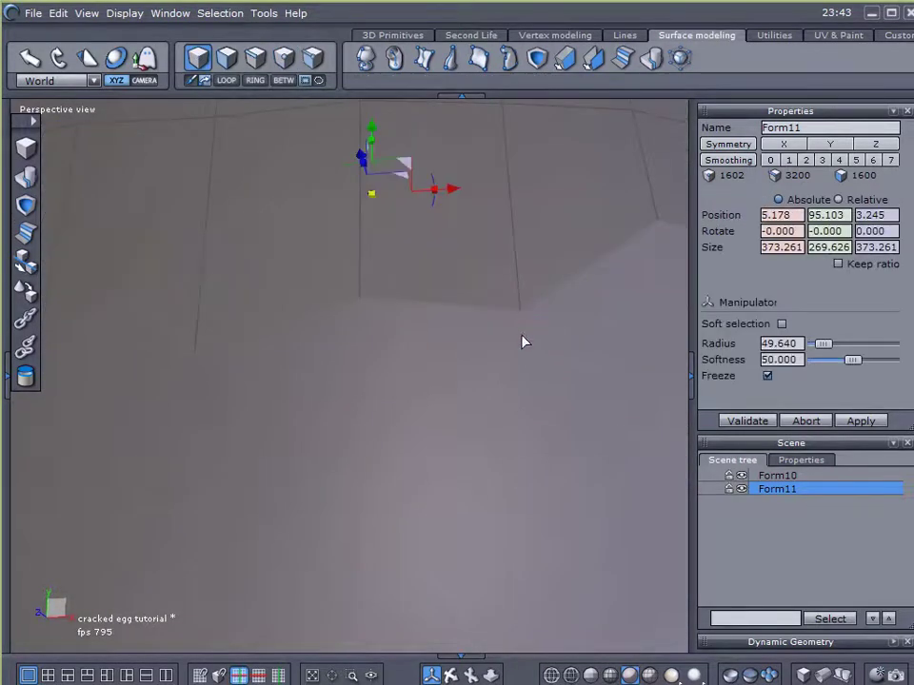
click(755, 421)
click(724, 559)
- Inspect the seam between the realigned halves up close along the side of the egg
scroll(586, 470, down, 5)
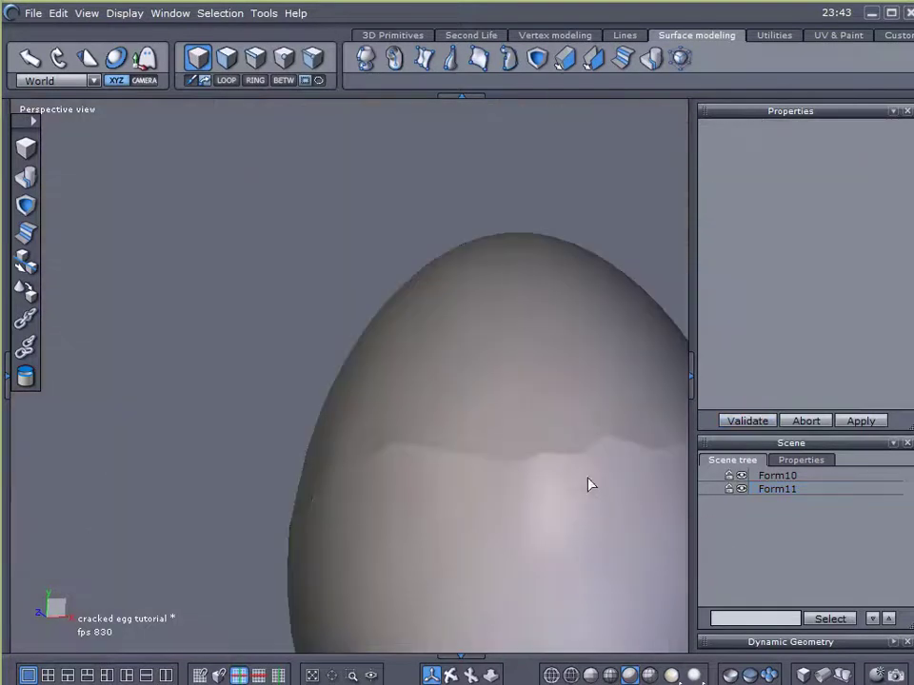
middle_drag(586, 470, 501, 644)
scroll(539, 486, up, 5)
scroll(538, 486, up, 2)
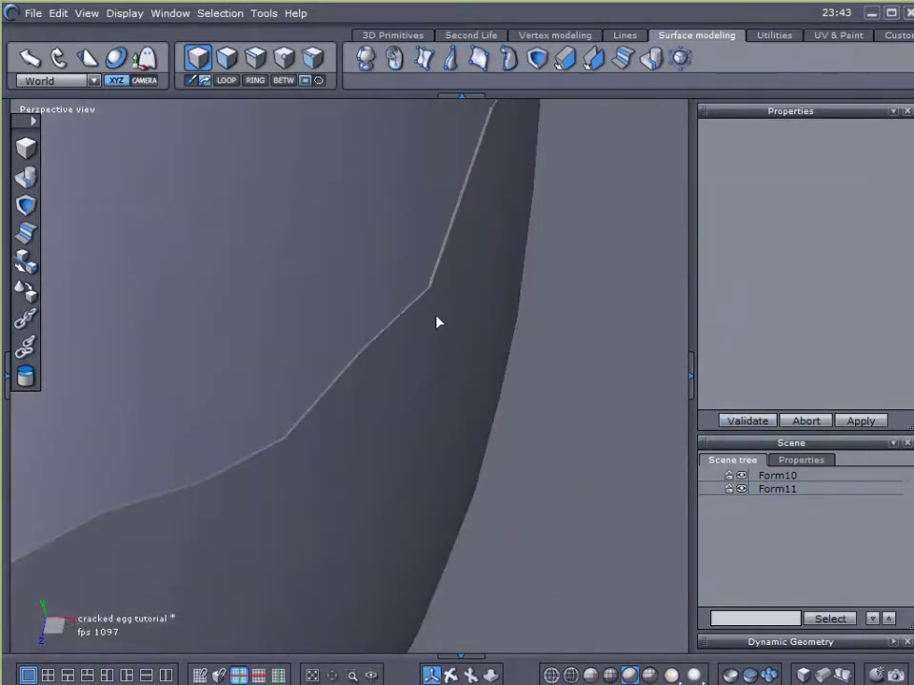
middle_drag(434, 316, 339, 302)
scroll(452, 349, down, 5)
- Raise the upper half again and use Snap/Align to bring its rim corner onto the matching corner of the lower half
click(335, 292)
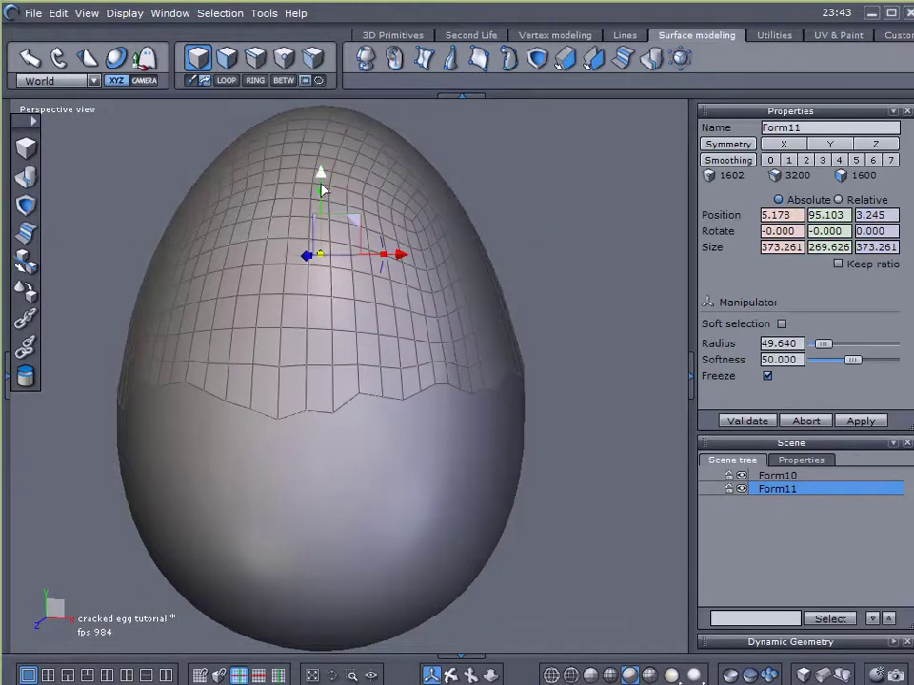
drag(321, 186, 319, 150)
click(25, 265)
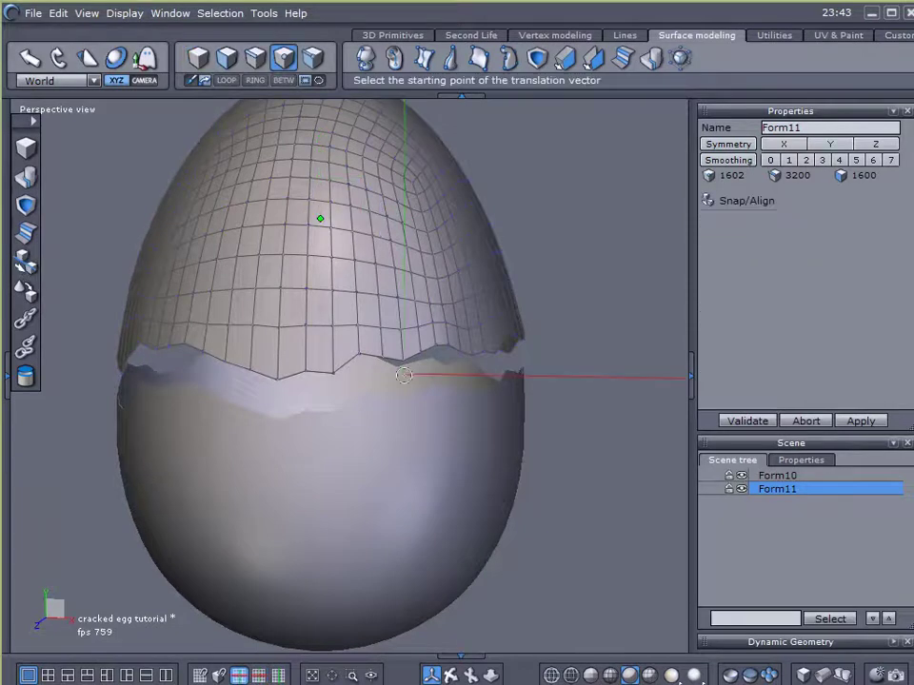
scroll(346, 388, up, 4)
mouse_move(320, 372)
middle_down()
mouse_move(321, 428)
mouse_move(337, 367)
mouse_move(332, 375)
middle_up()
scroll(295, 345, up, 5)
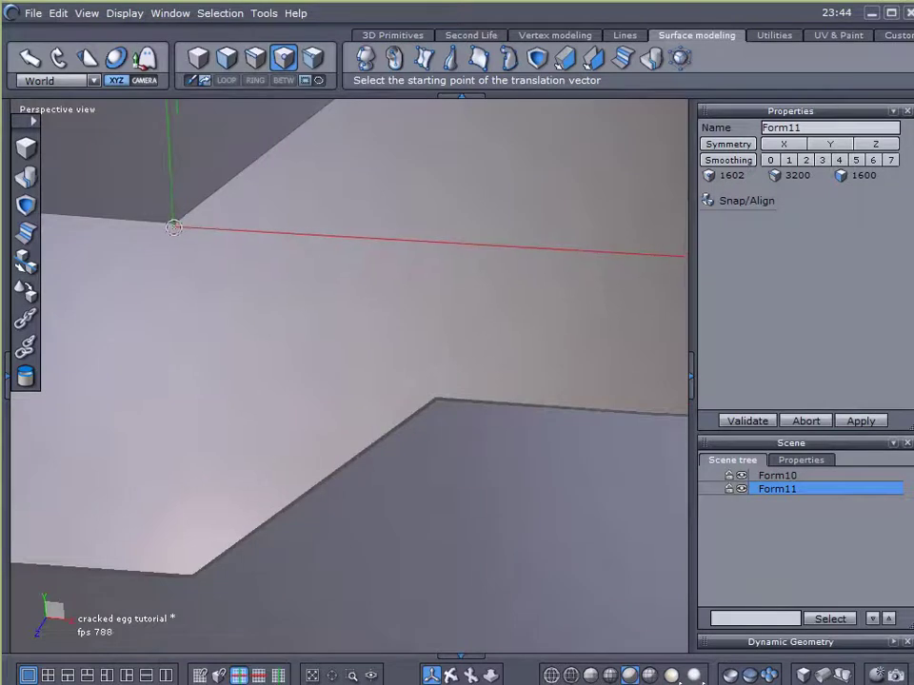
click(355, 489)
scroll(359, 415, down, 6)
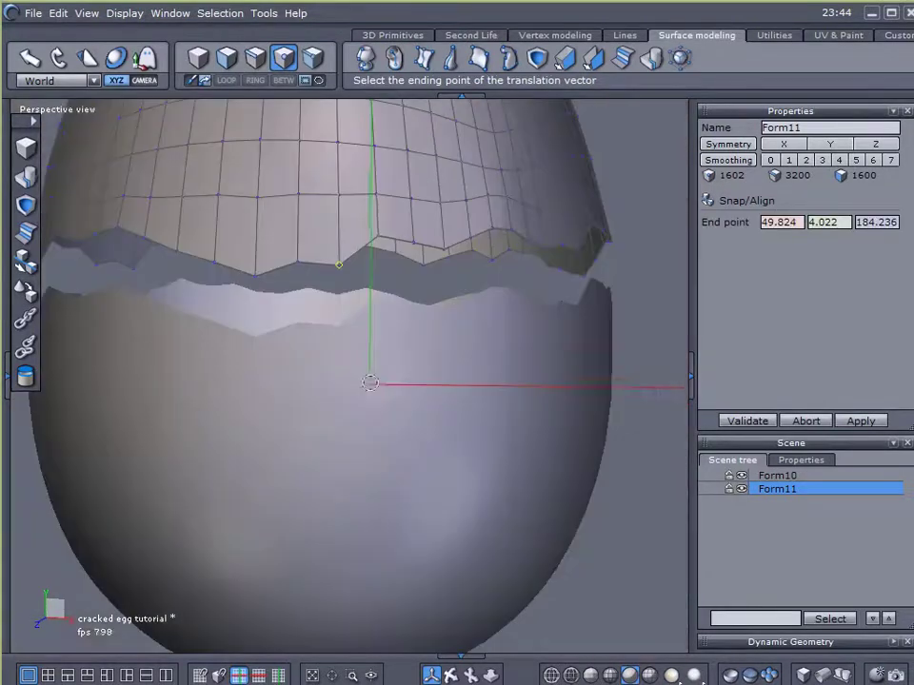
mouse_move(370, 379)
middle_down()
mouse_move(383, 500)
mouse_move(371, 385)
middle_up()
scroll(343, 179, up, 5)
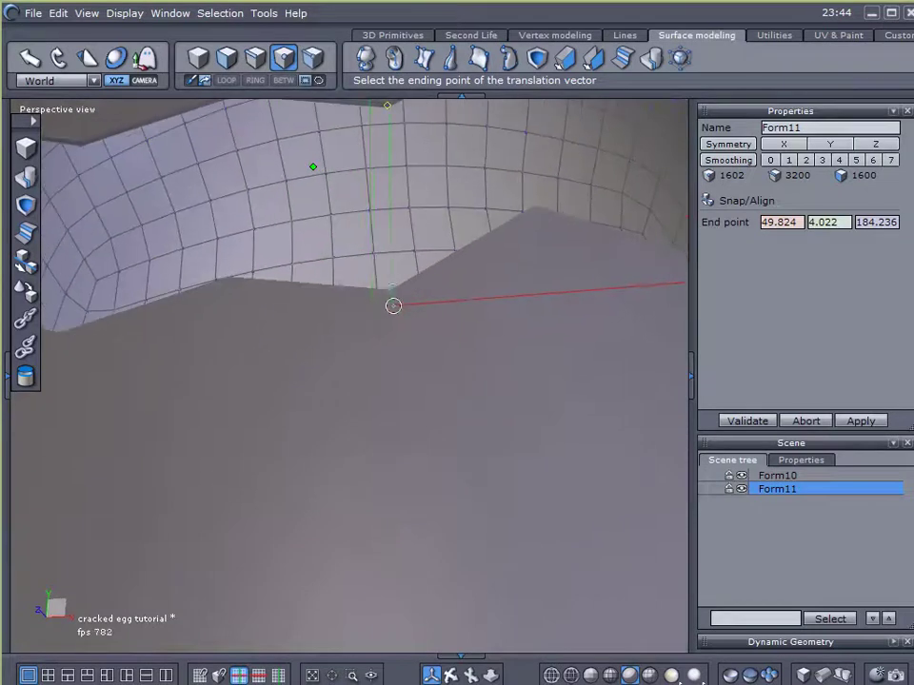
click(388, 289)
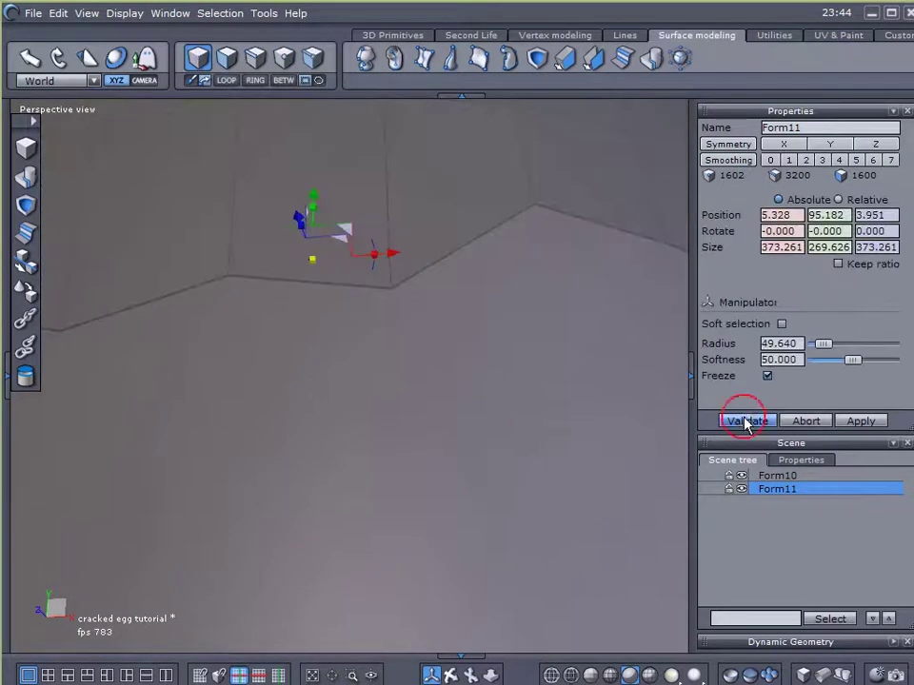
- Clear the selection and examine the closed crack line from all sides of the egg
click(444, 344)
scroll(445, 345, down, 5)
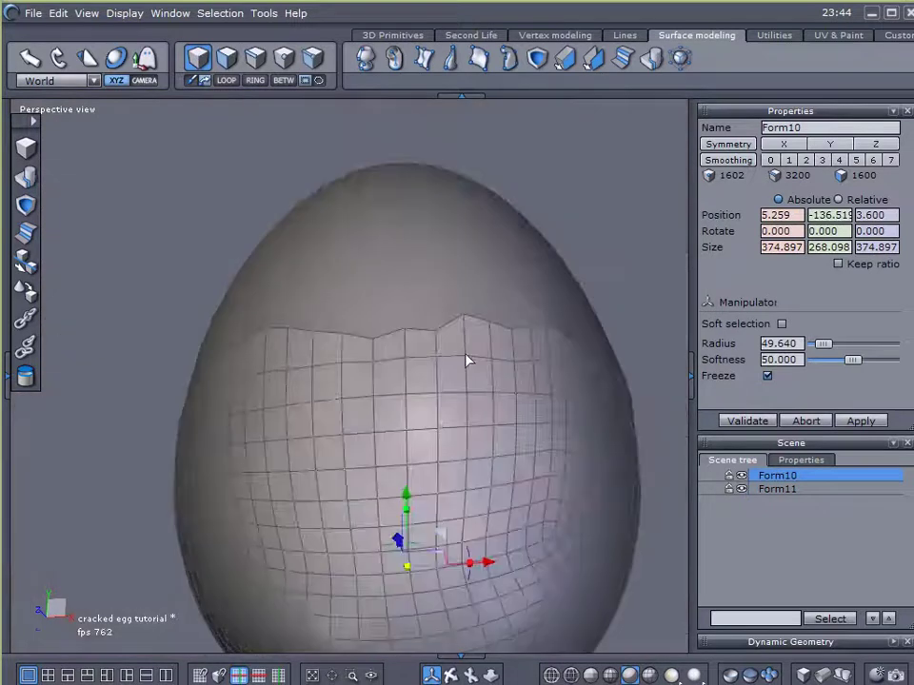
middle_drag(467, 404, 604, 536)
click(803, 562)
alt+right_drag(642, 562, 563, 501)
alt+drag(547, 501, 371, 564)
right_drag(372, 565, 483, 483)
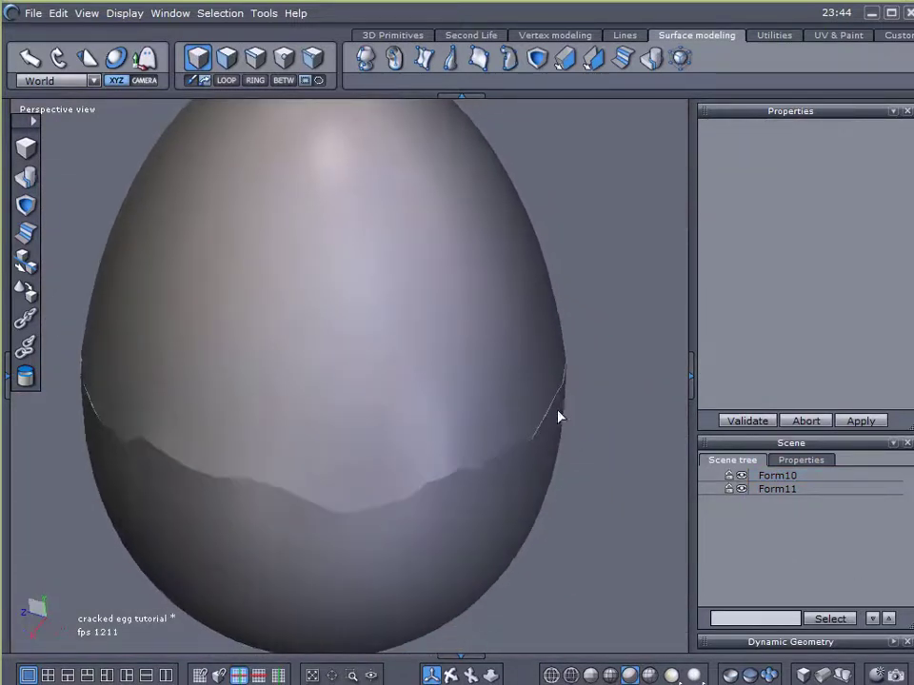
right_drag(542, 417, 265, 476)
right_drag(401, 471, 353, 355)
scroll(401, 389, down, 3)
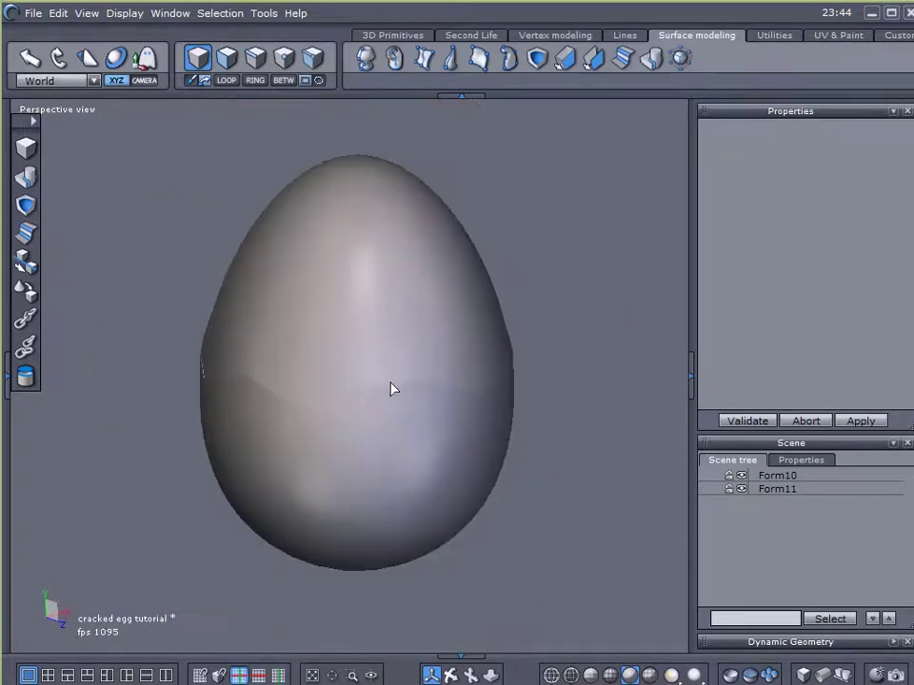
- Lift the upper half off the lower one to a Y position of about 118.066
click(356, 318)
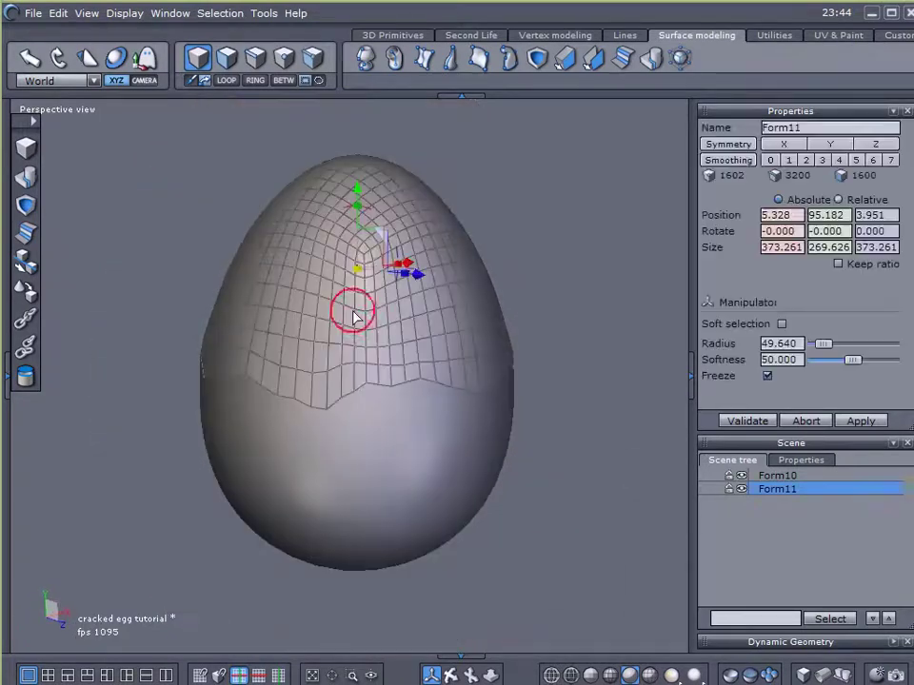
drag(360, 191, 385, 285)
middle_drag(386, 284, 362, 382)
- Examine the gap and the jagged rims of the two separated shell halves around the egg
scroll(362, 352, up, 3)
middle_drag(234, 373, 499, 382)
scroll(543, 405, down, 4)
scroll(543, 403, up, 2)
scroll(552, 401, down, 2)
scroll(440, 401, up, 5)
scroll(447, 400, down, 3)
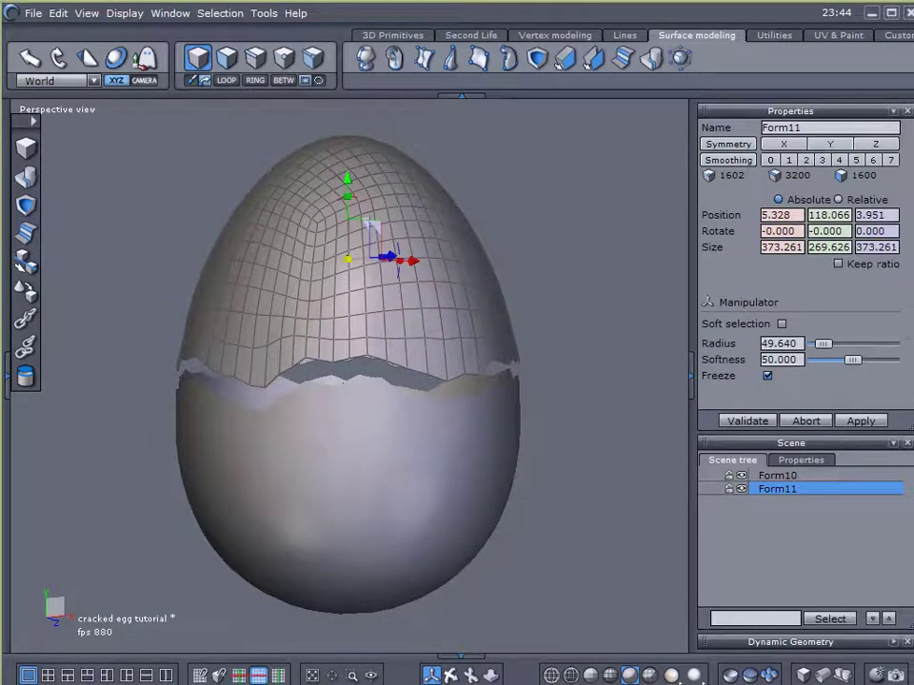